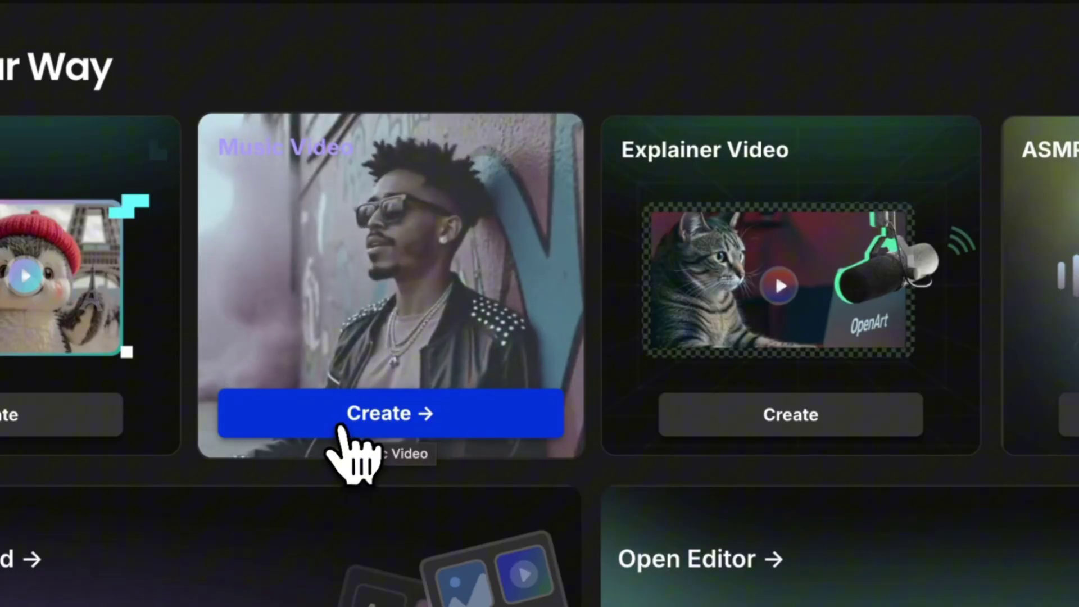
Start a new project from the Music Video card on the OpenArt home page.
left_click(342, 425)
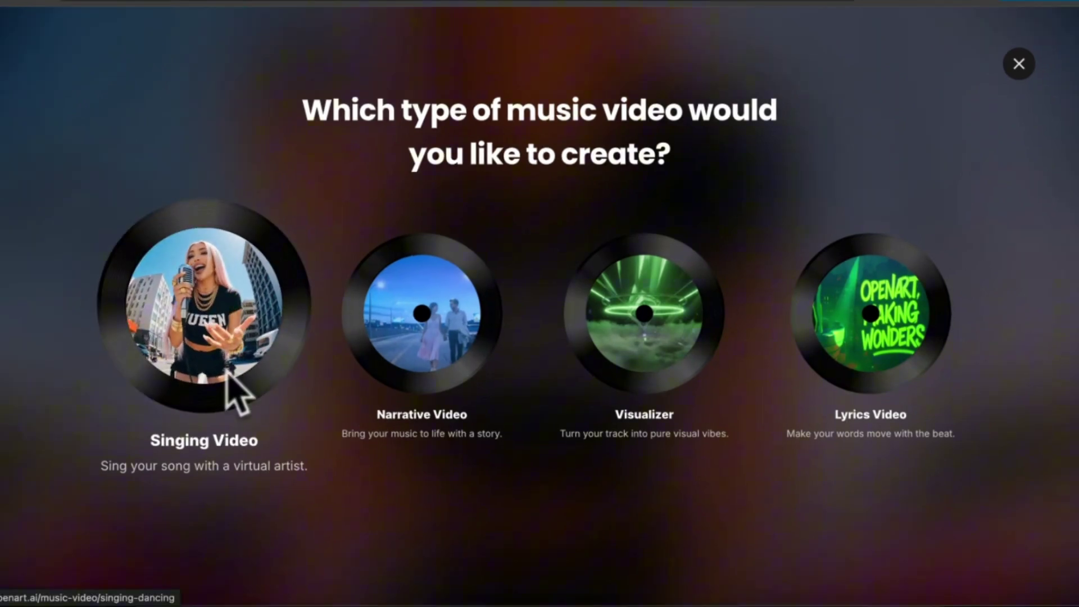
Pick Singing Video as the music video type.
mouse_move(423, 365)
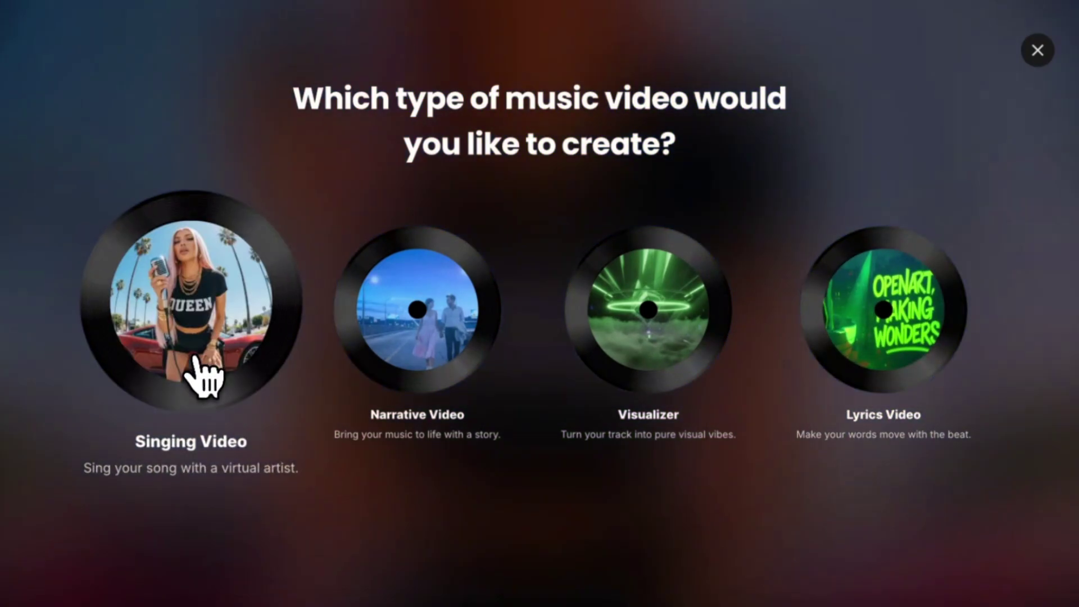
left_click(198, 361)
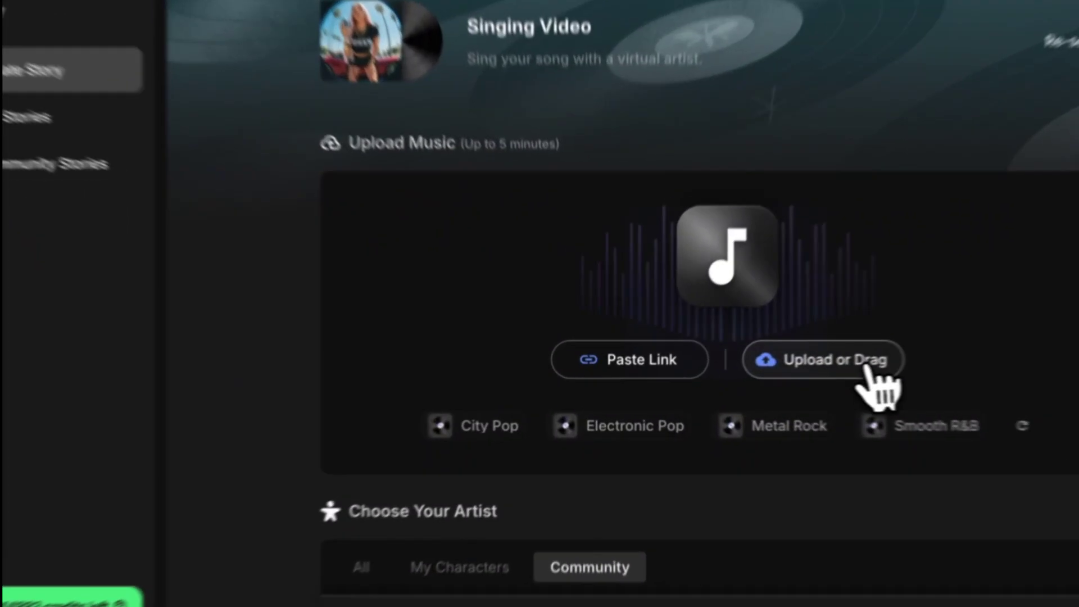
Import the song by pasting its Suno link, grabbing the music and uploading it.
left_click(809, 371)
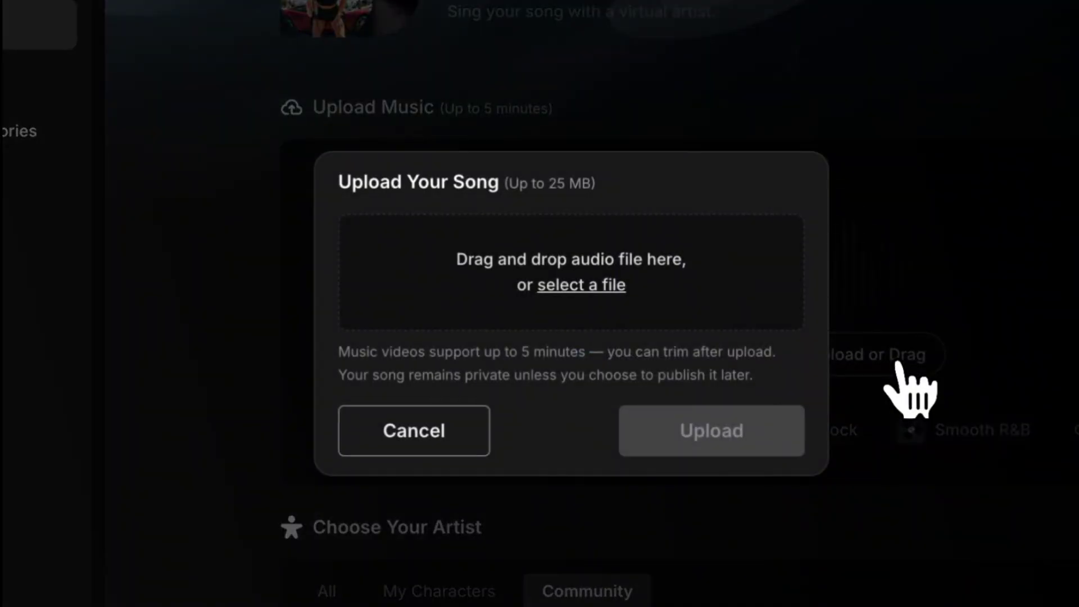
left_click(455, 435)
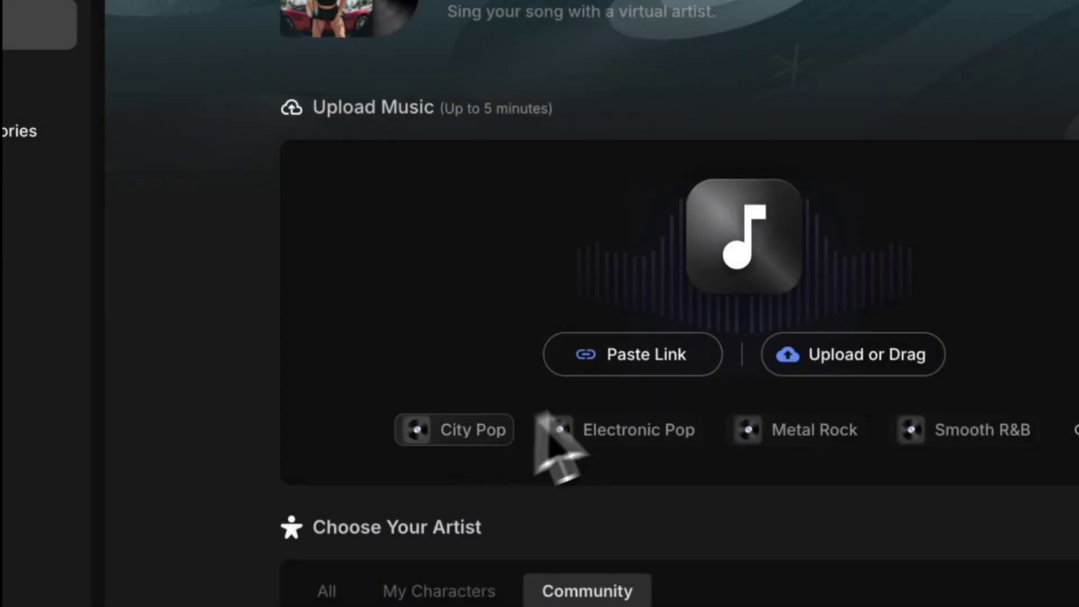
left_click(647, 374)
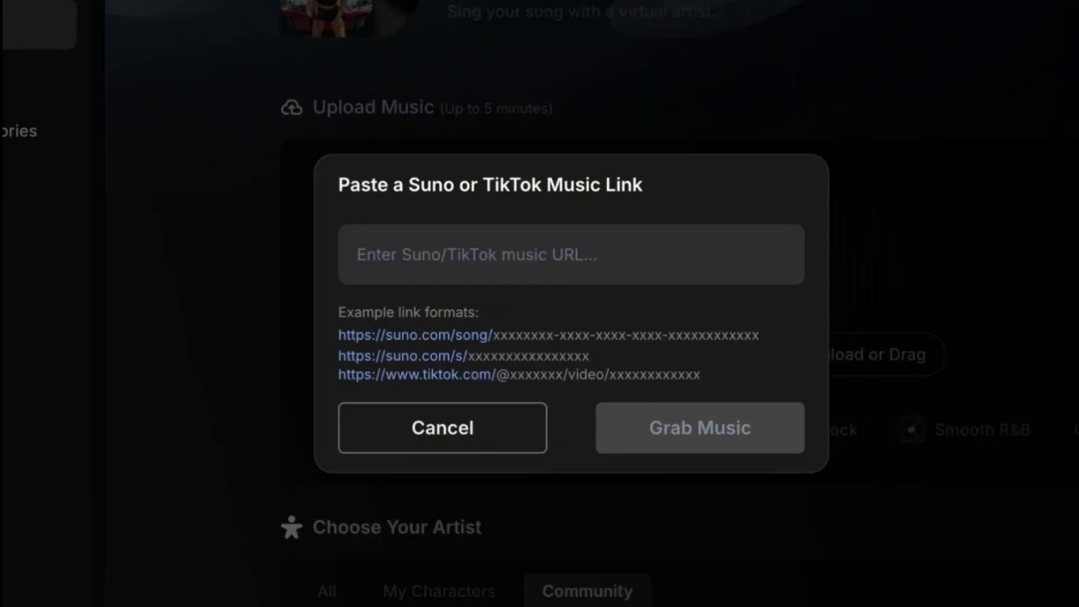
left_click(611, 256)
type("https://suno.com/s/KKcWQgAXj6xMyfYI")
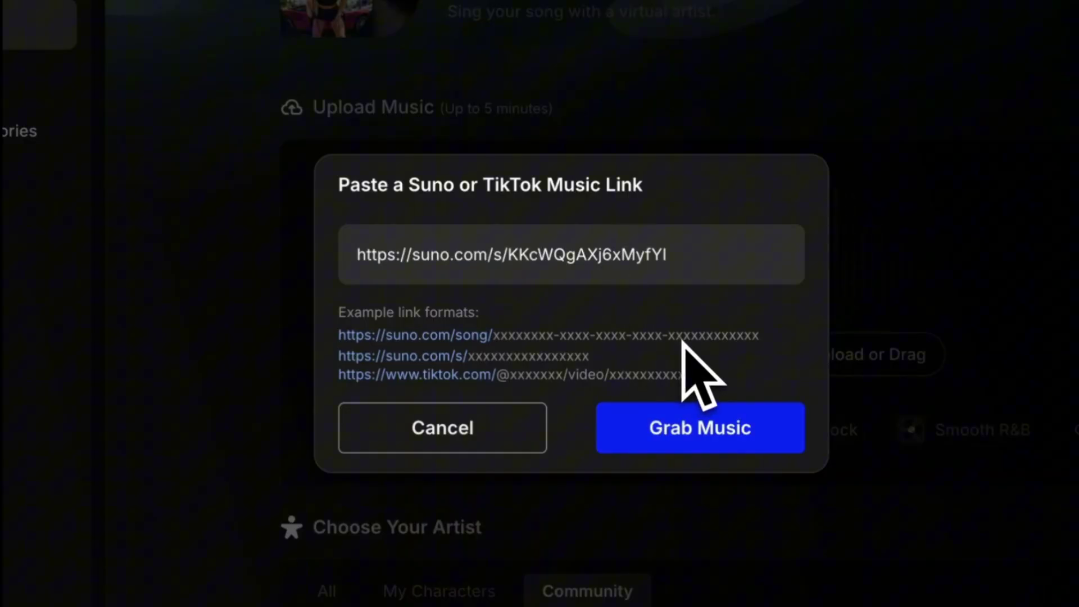
left_click(636, 443)
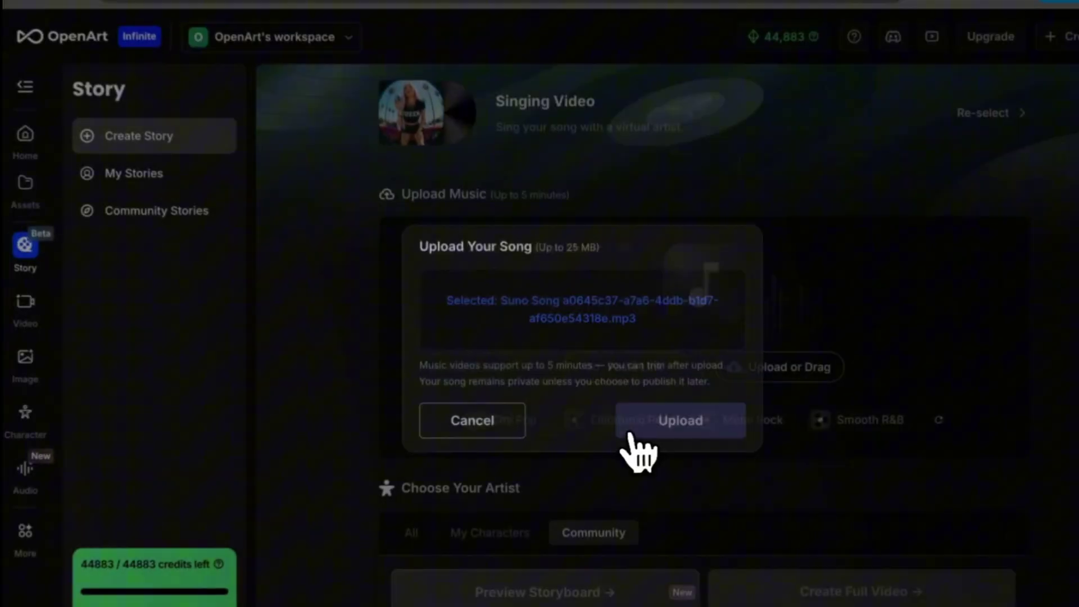
left_click(639, 445)
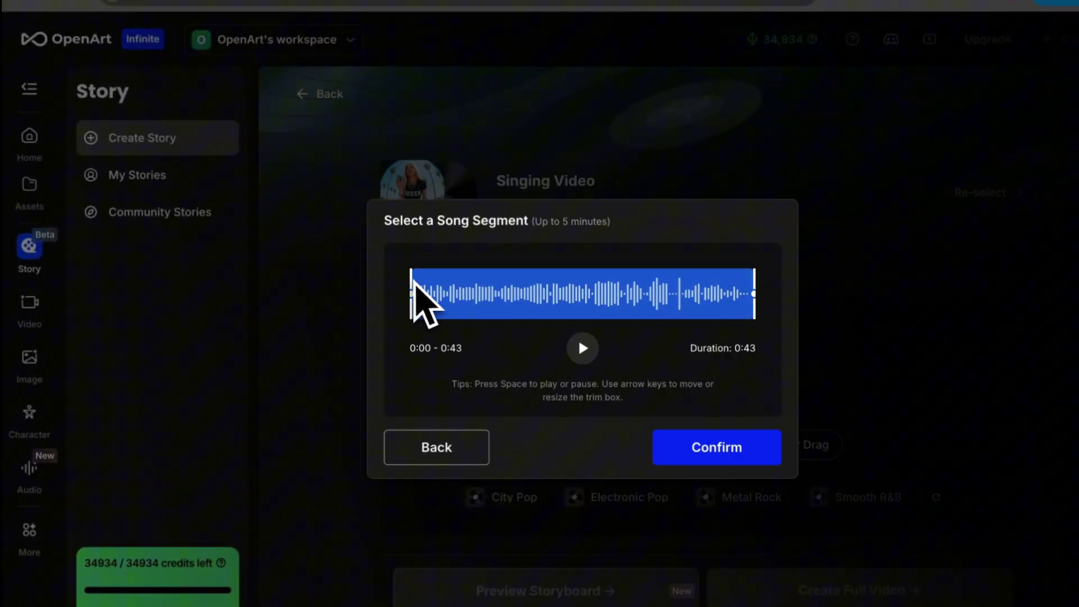
Keep the full 0:00–0:43 song segment and confirm it.
left_click_drag(414, 291, 386, 309)
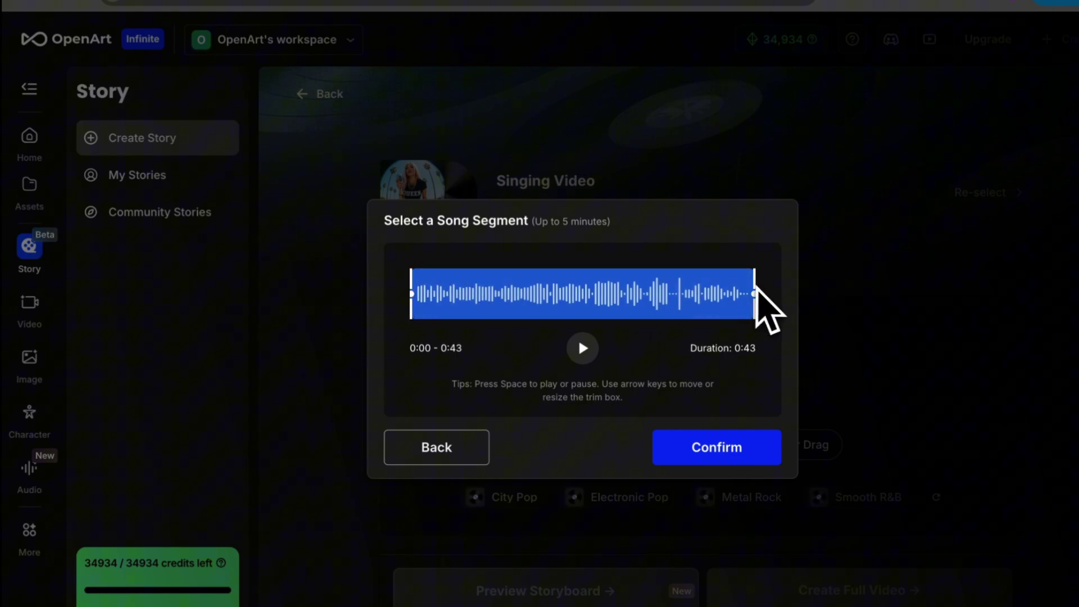
left_click_drag(754, 281, 781, 286)
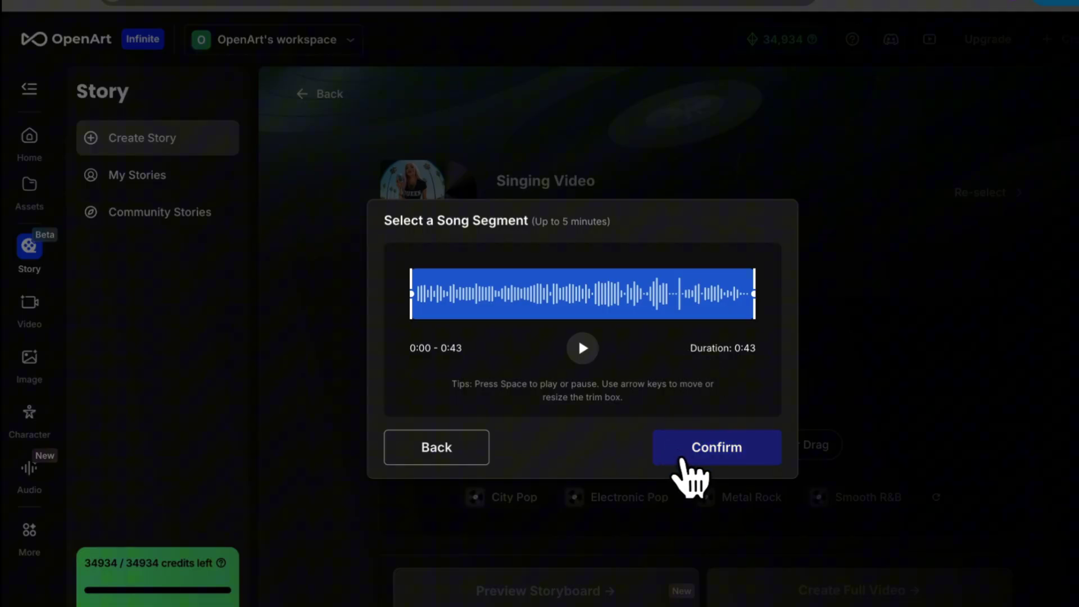
left_click(681, 461)
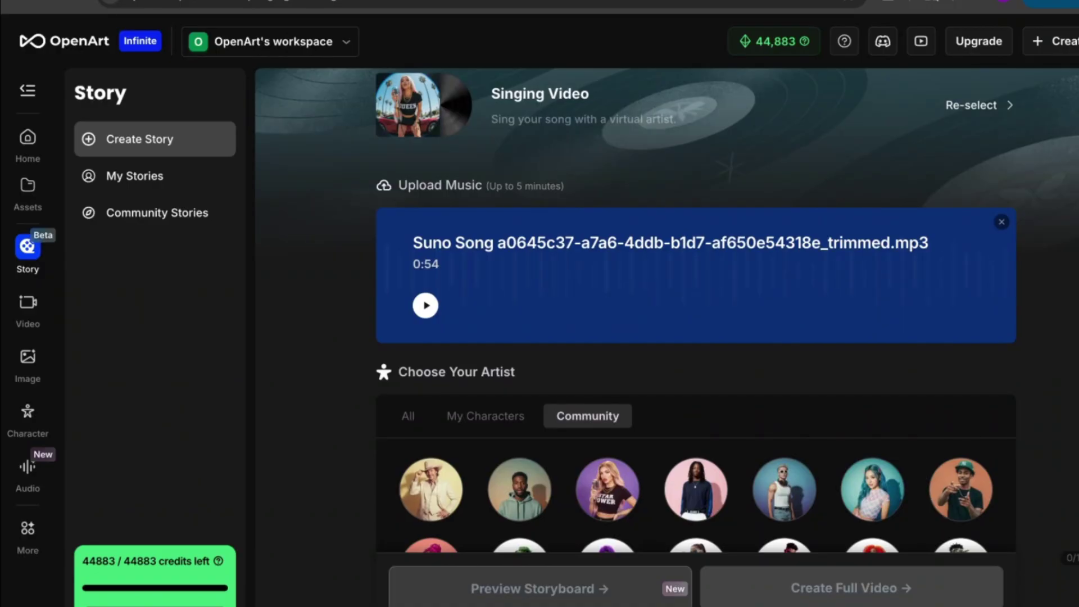
Apply the saved 'popstar' character from My Characters as the video's artist.
scroll(696, 309, "down", 4)
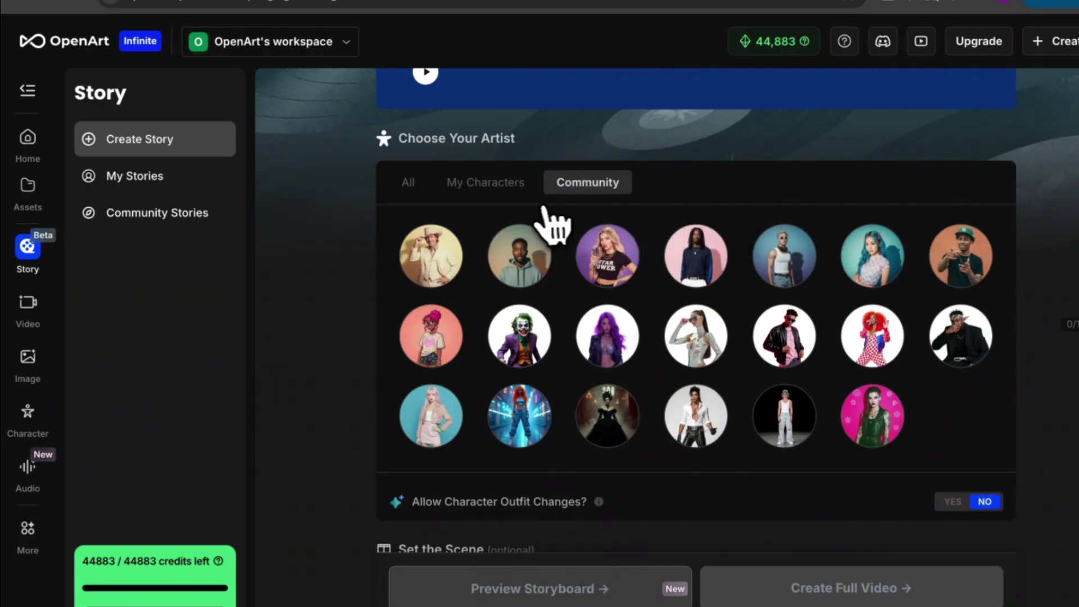
left_click(483, 191)
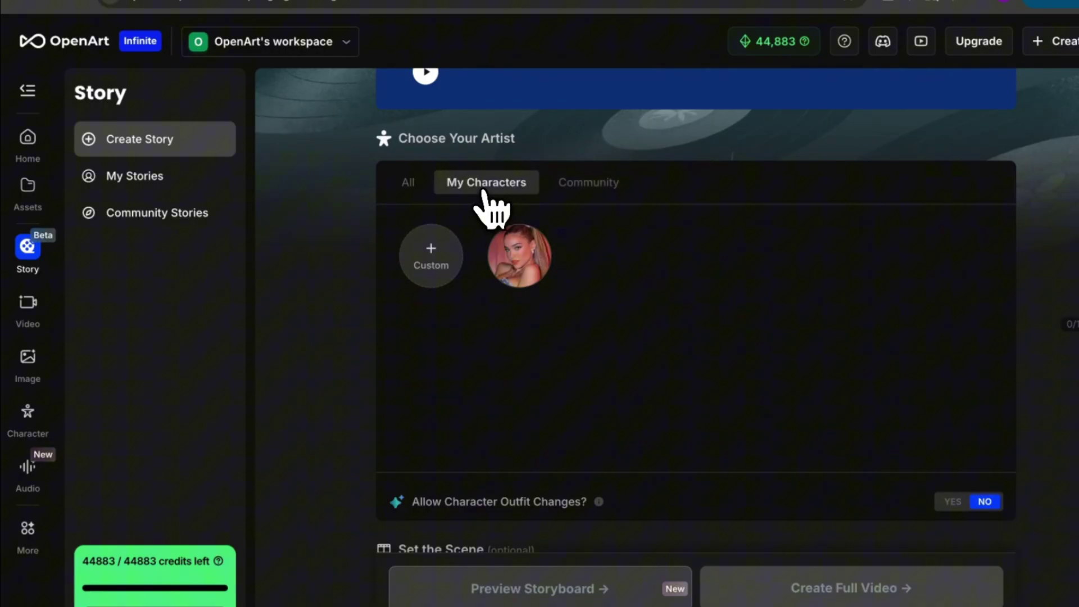
mouse_move(532, 284)
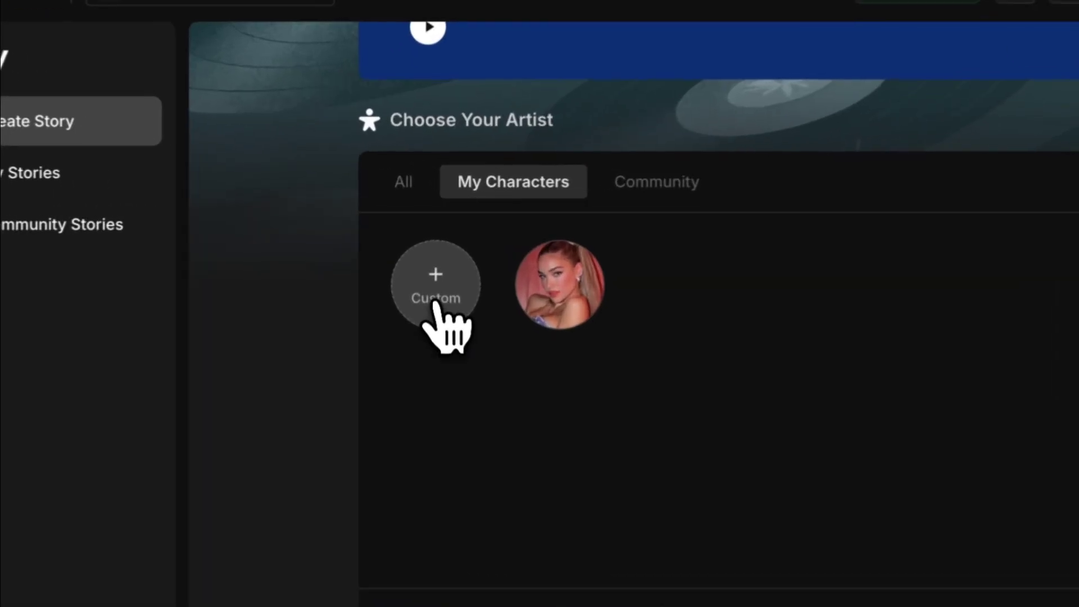
left_click(431, 265)
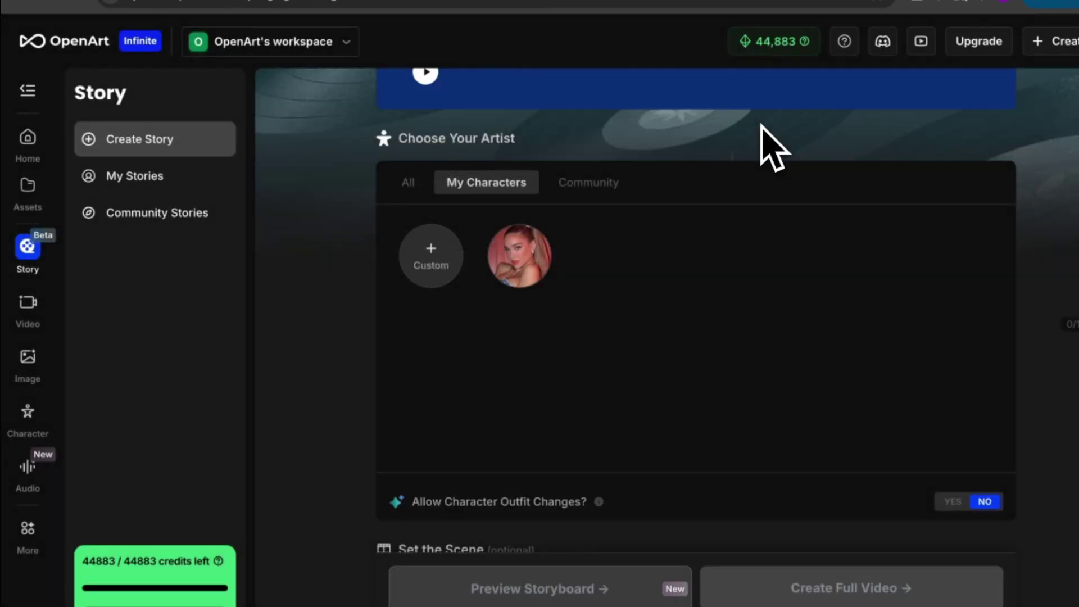
left_click(760, 116)
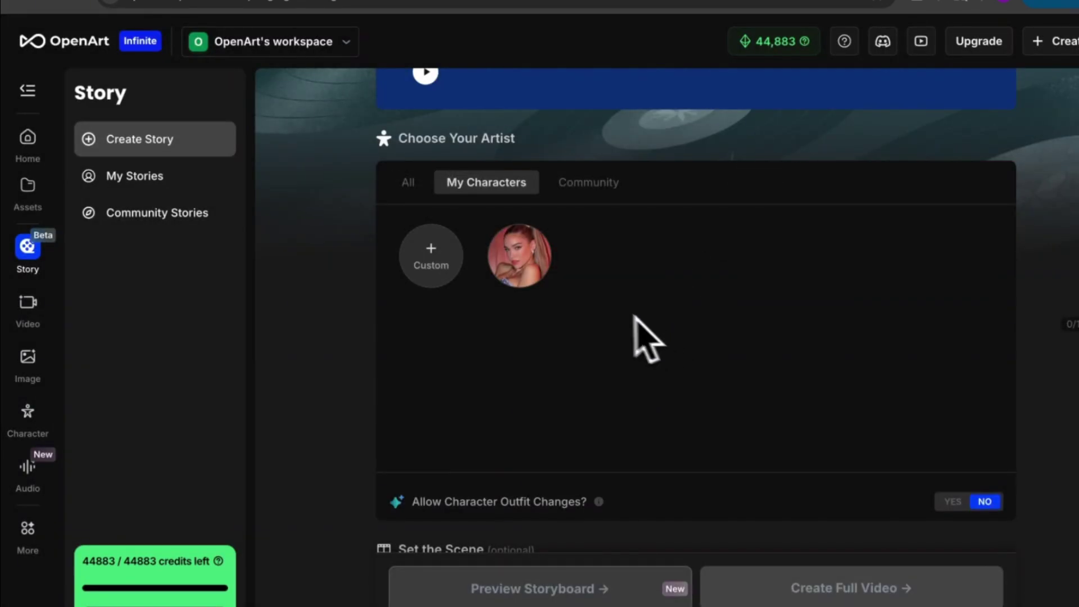
mouse_move(534, 270)
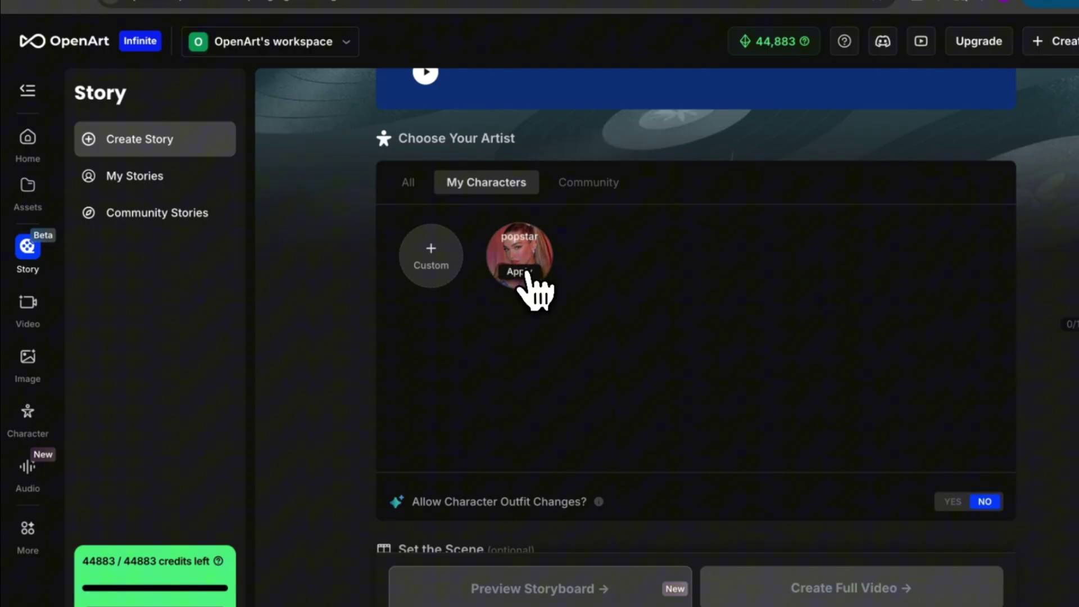
left_click(528, 274)
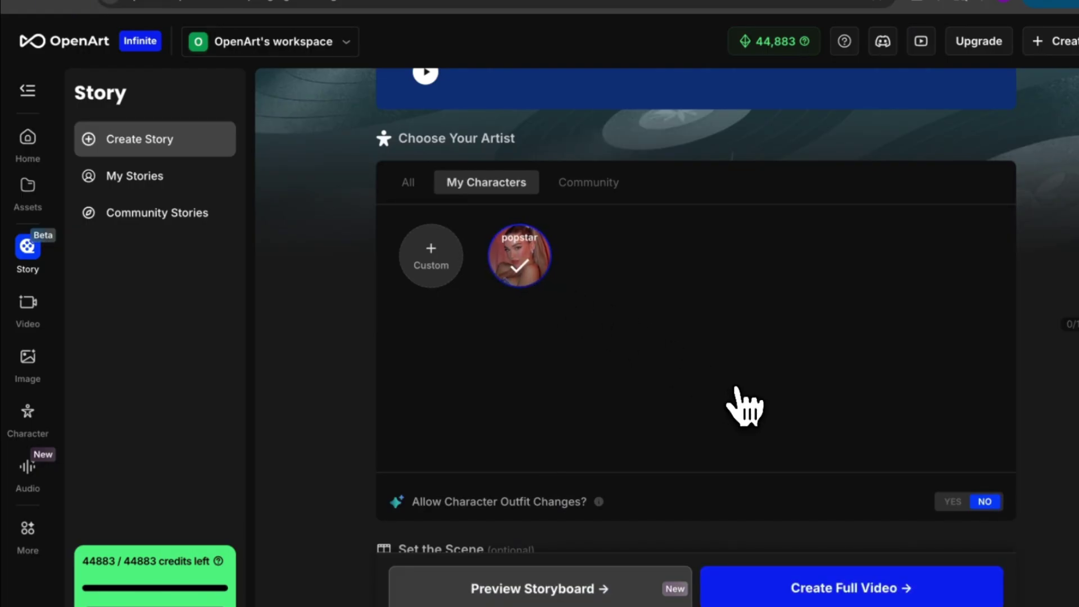
Describe the scene as a taxi backseat, a balcony overlooking NYC, and the NYC streets.
scroll(736, 405, "down", 3)
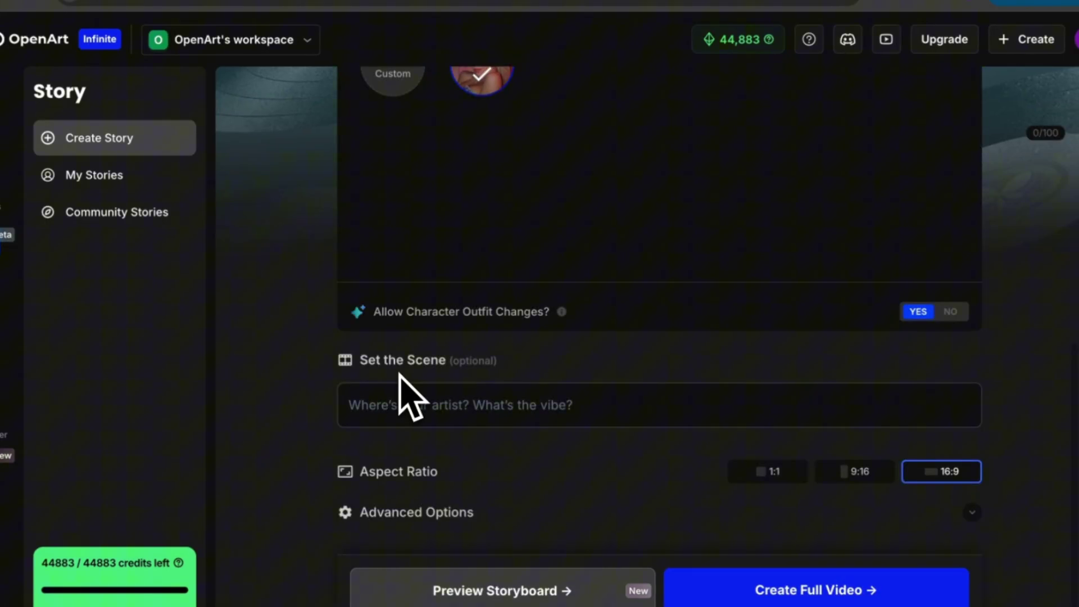
left_click(356, 405)
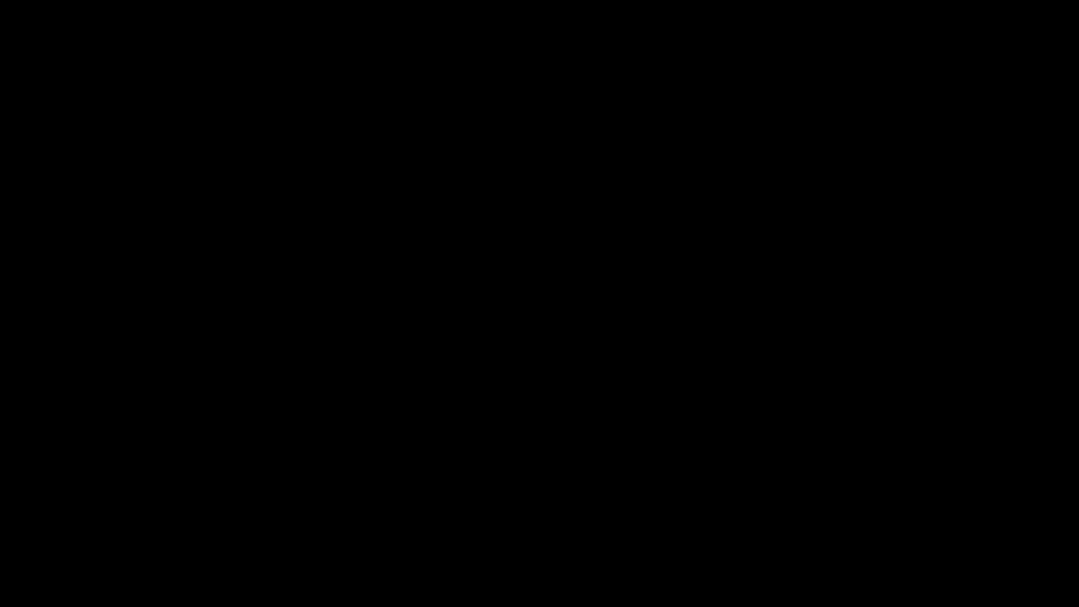
type("treets")
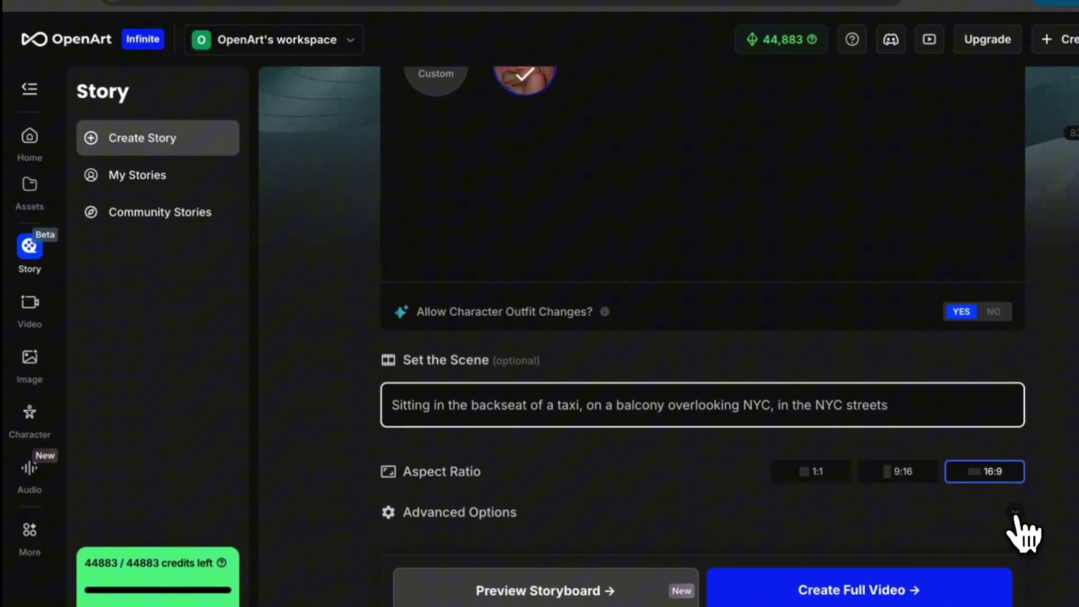
Expand Advanced Options and compare the 9:16 and 1:1 aspect ratios.
left_click(1061, 511)
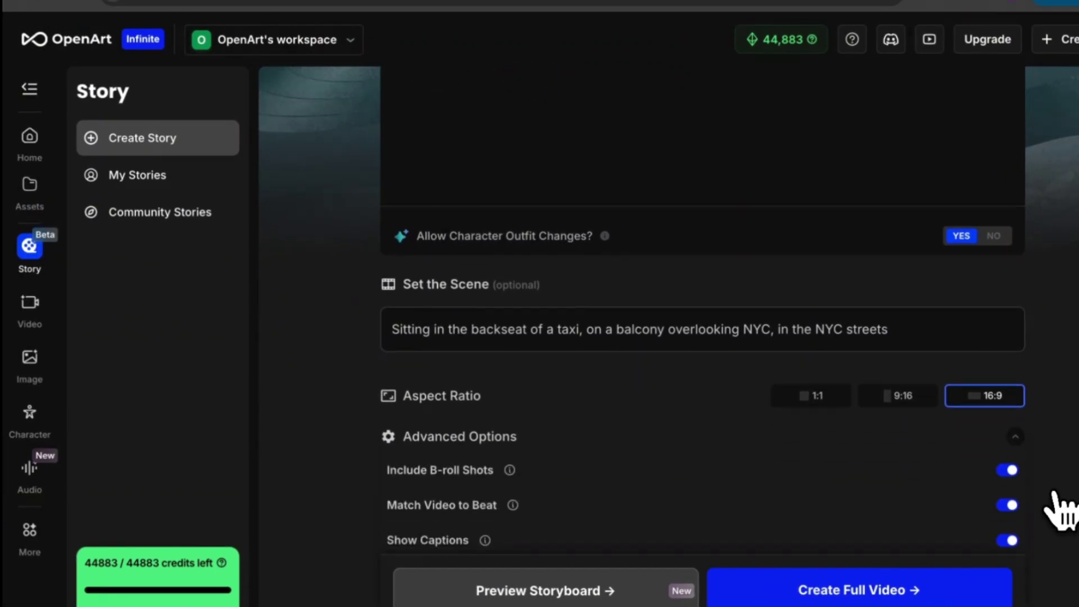
scroll(1061, 508, "down", 4)
scroll(1059, 510, "down", 1)
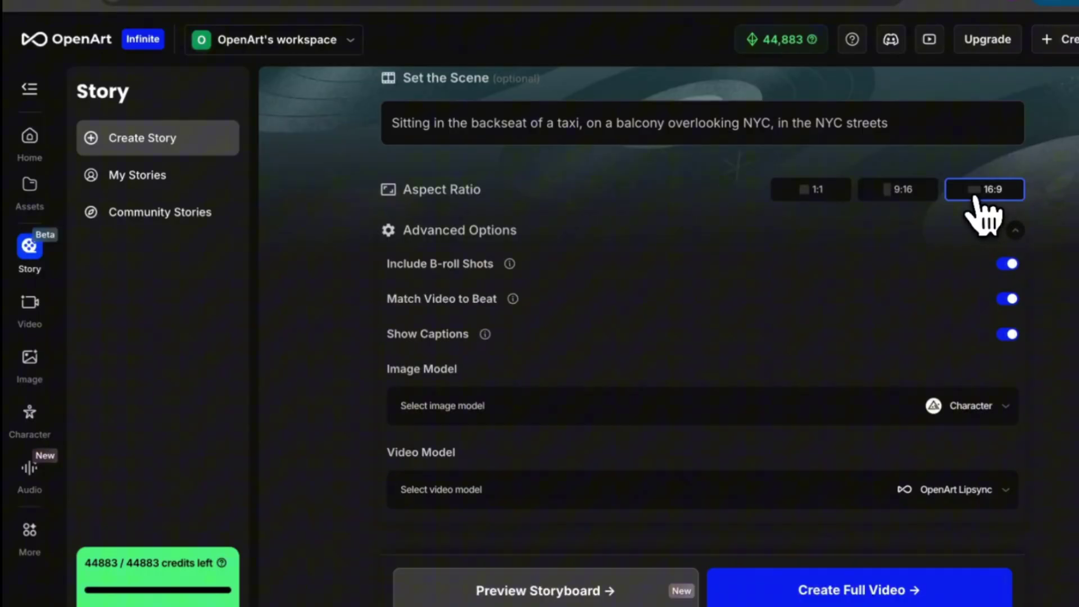
left_click(900, 198)
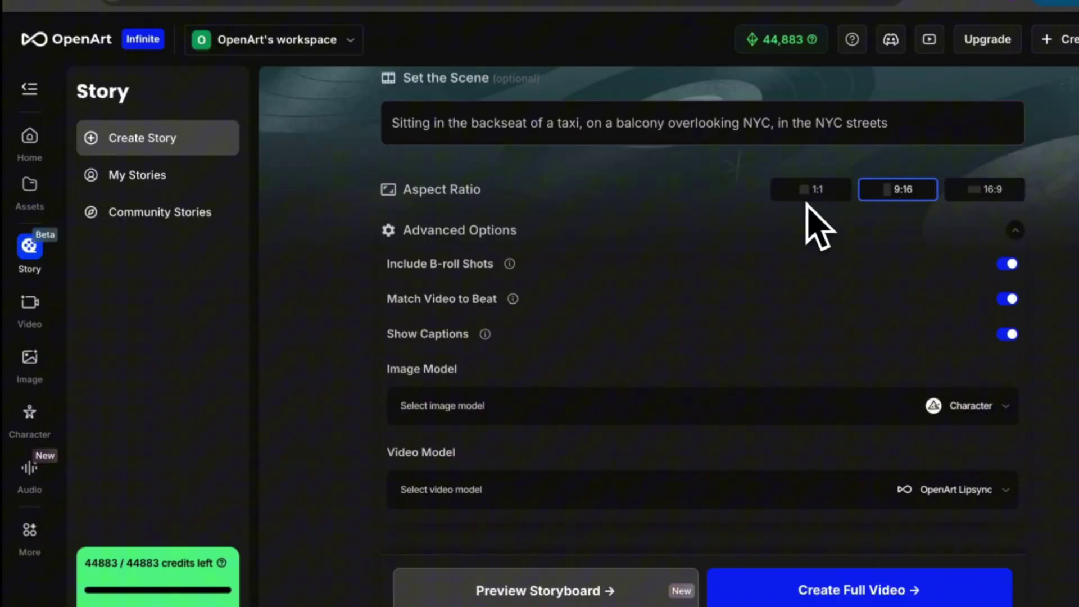
left_click(818, 196)
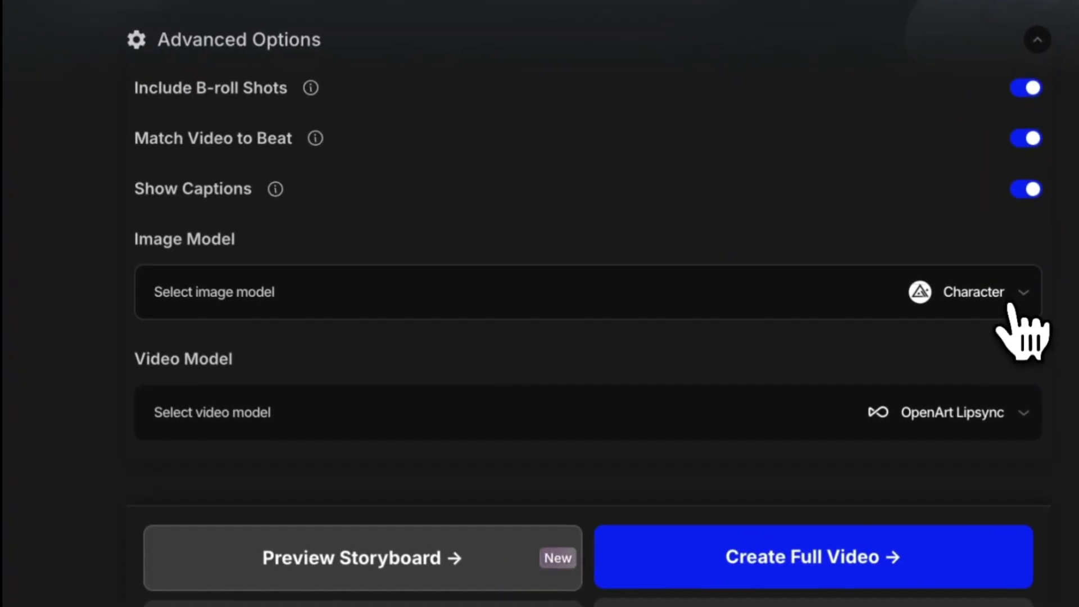
Change the image model to Seedream 4.0, leaving OpenArt Lipsync as the video model.
left_click(1012, 308)
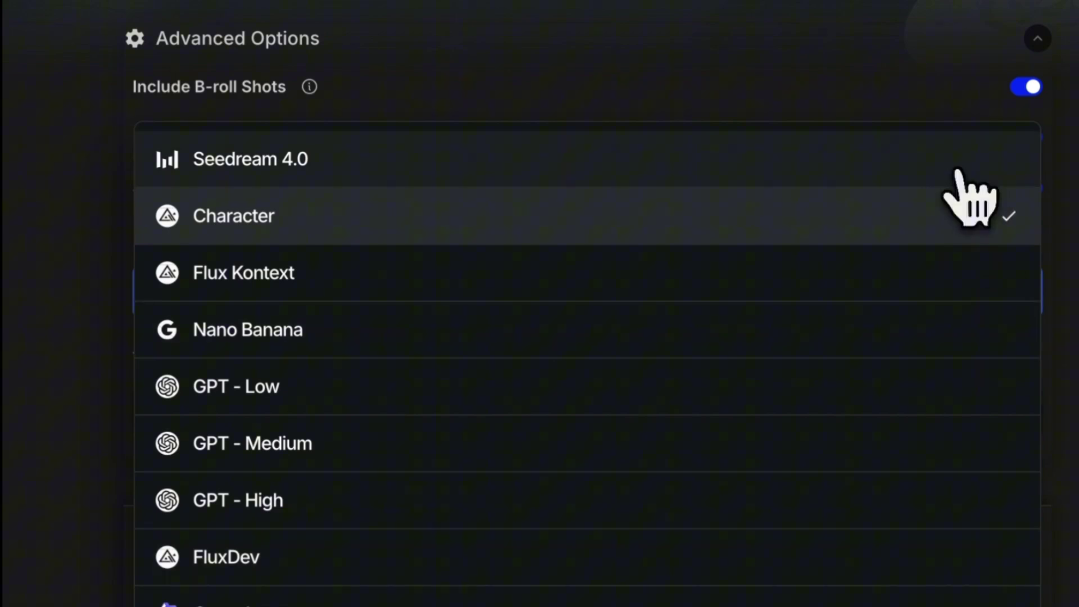
left_click(958, 169)
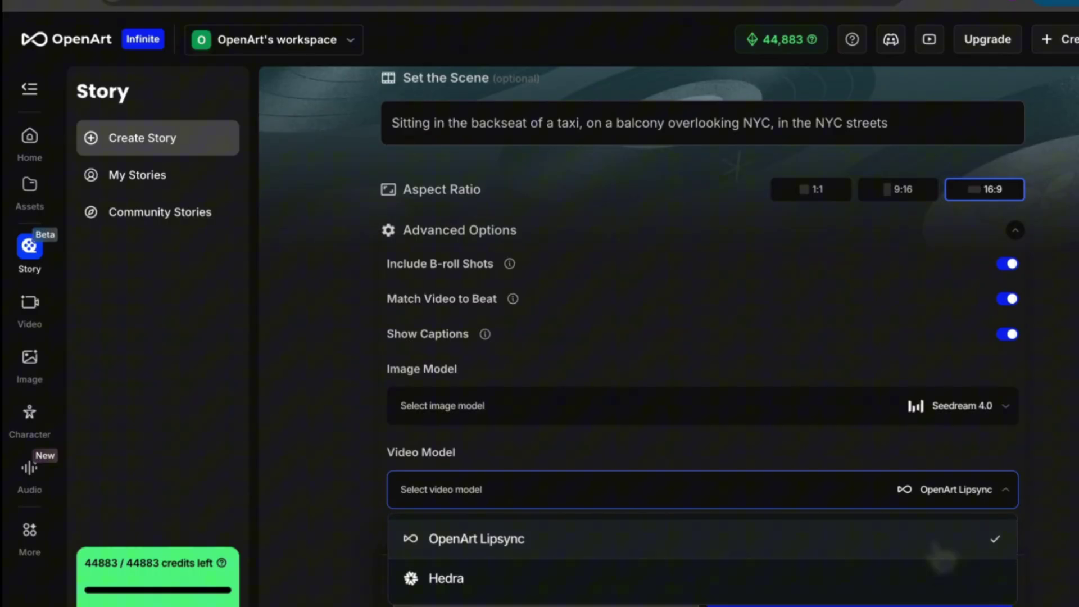
left_click(735, 538)
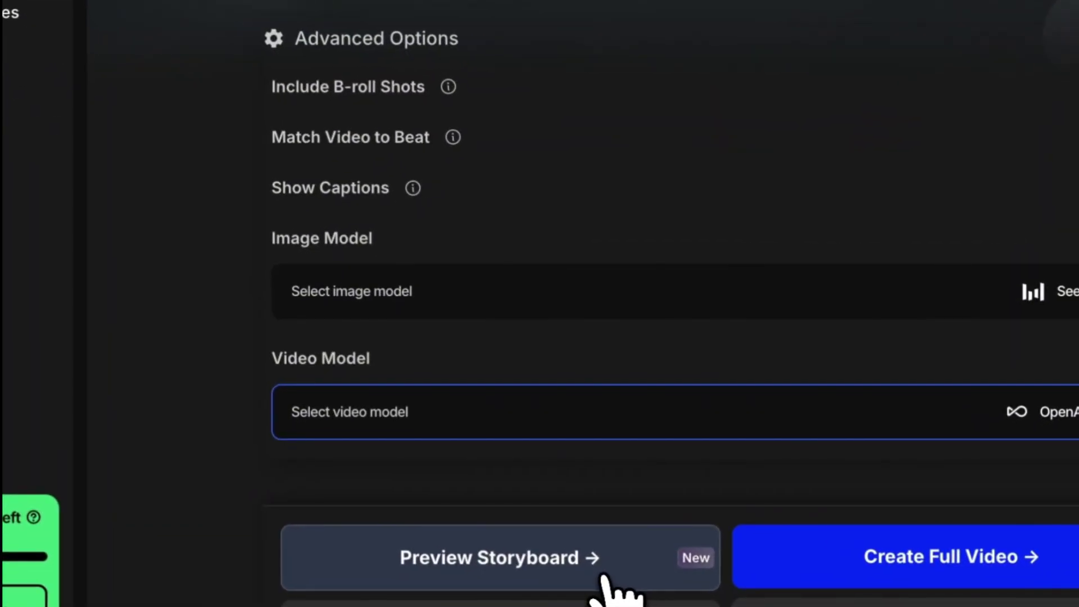
Generate the preview storyboard and scroll through its ten scene cards.
left_click(617, 604)
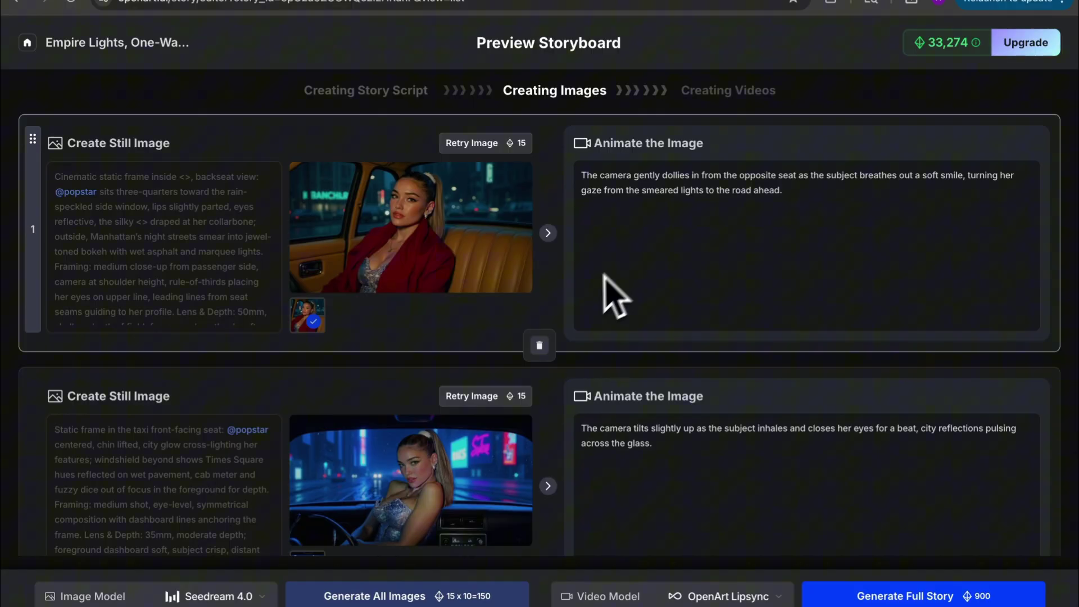
scroll(570, 334, "down", 2)
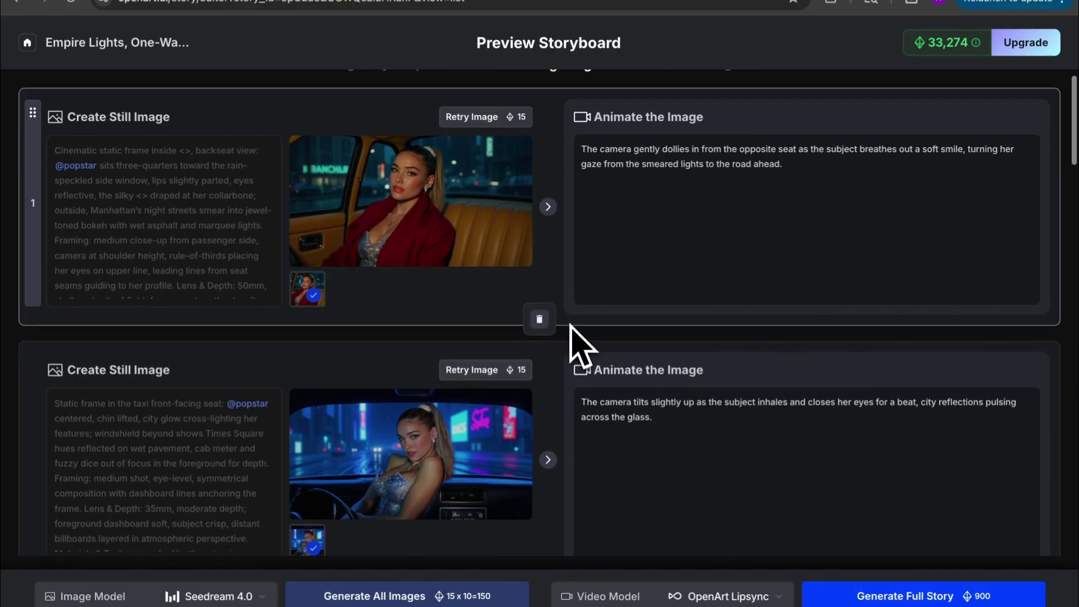
scroll(573, 337, "down", 3)
scroll(539, 312, "down", 2)
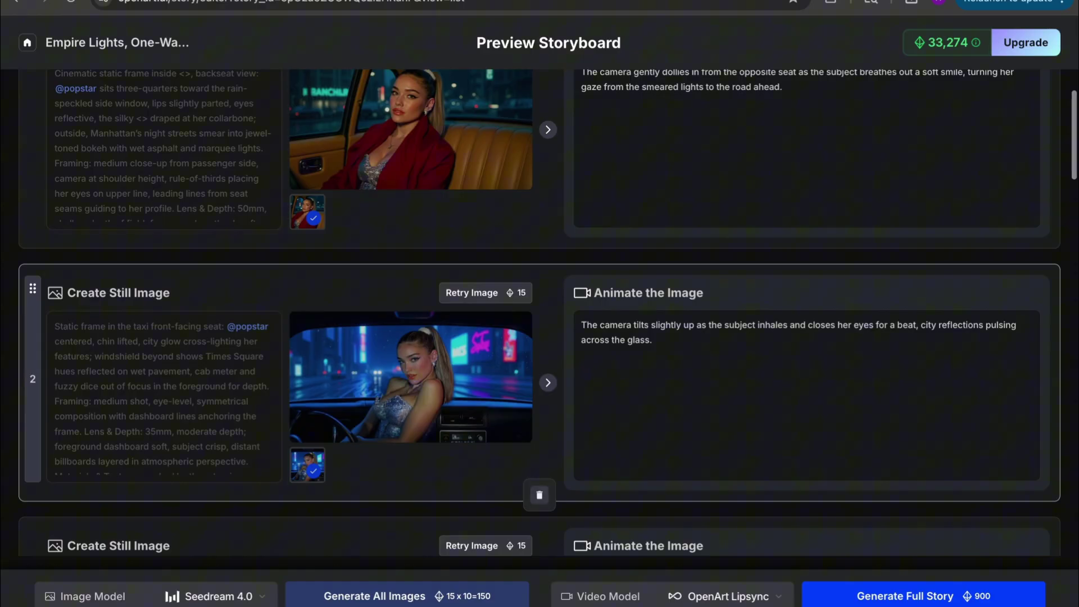
scroll(540, 312, "down", 1)
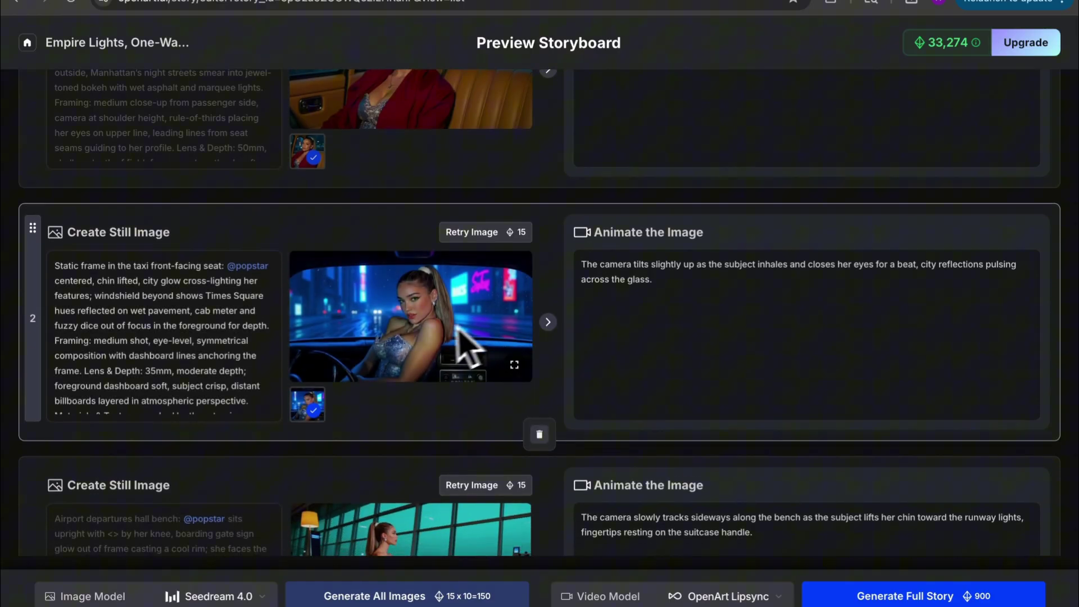
scroll(435, 337, "down", 1)
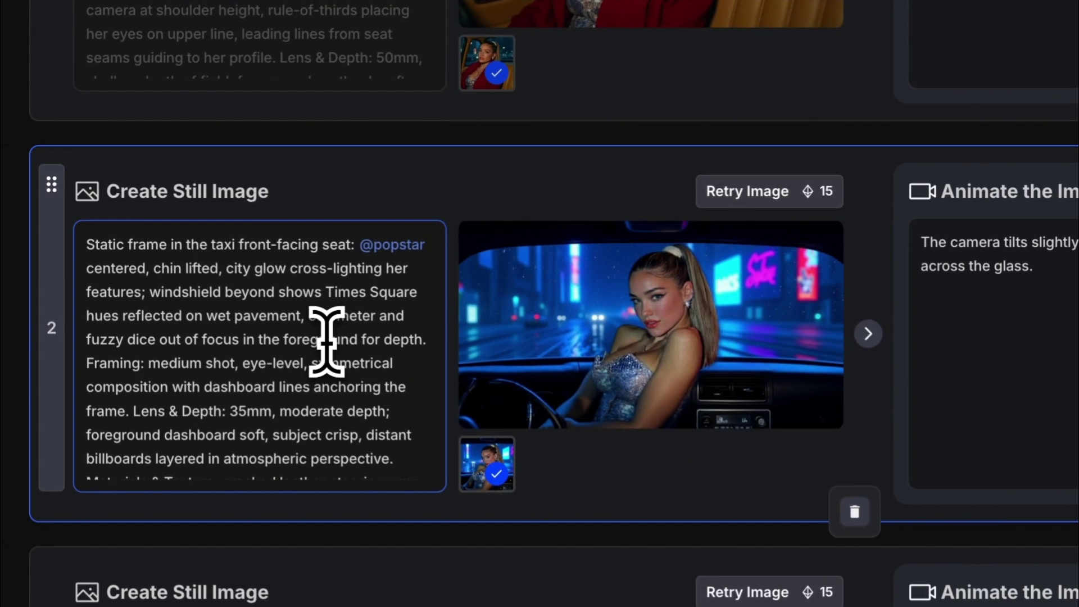
Edit scene 2's prompt, replacing 'front-facing' with 'back' for the taxi seat.
left_click(206, 284)
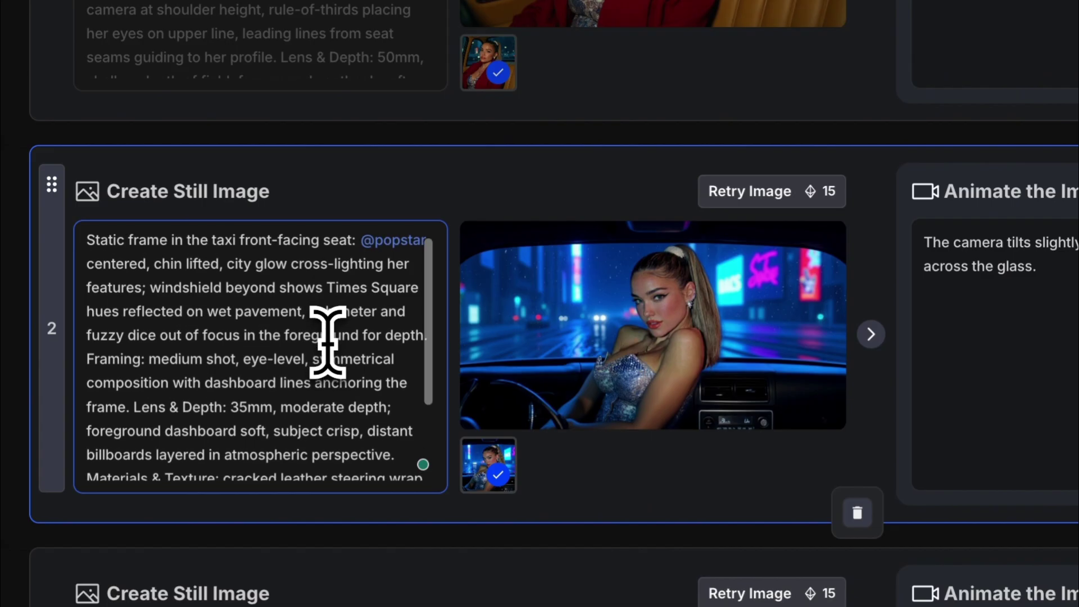
scroll(328, 342, "up", 1)
left_click(324, 338)
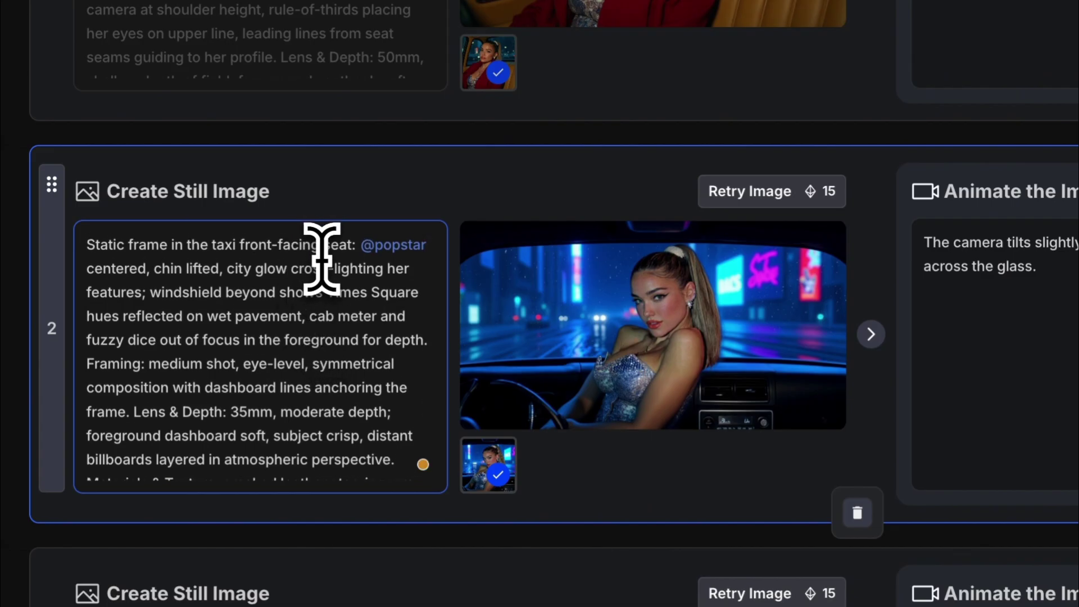
left_click_drag(318, 243, 243, 246)
key("BackSpace")
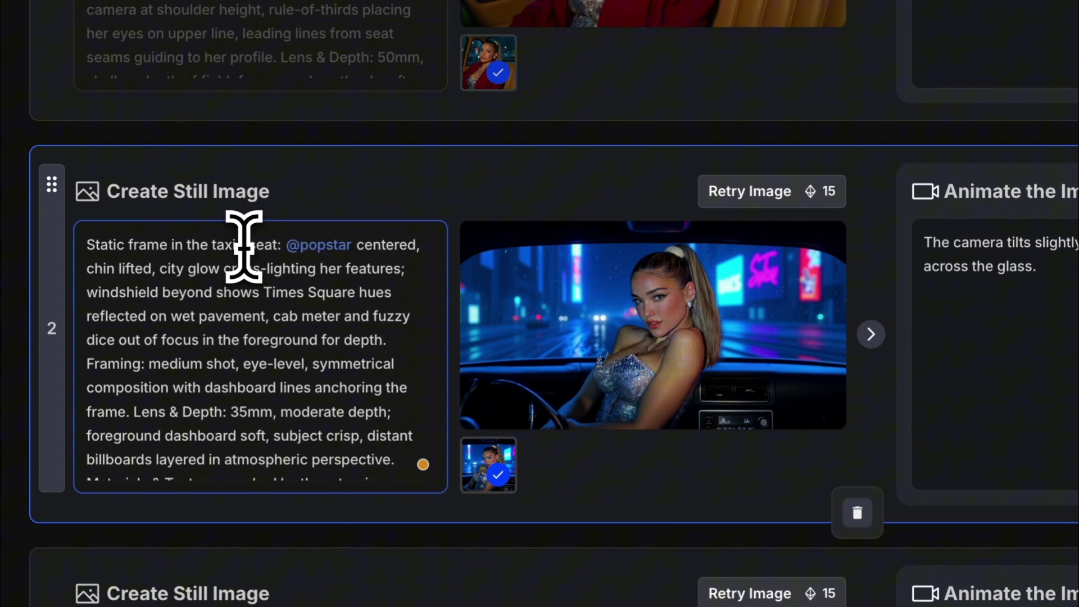
type("back")
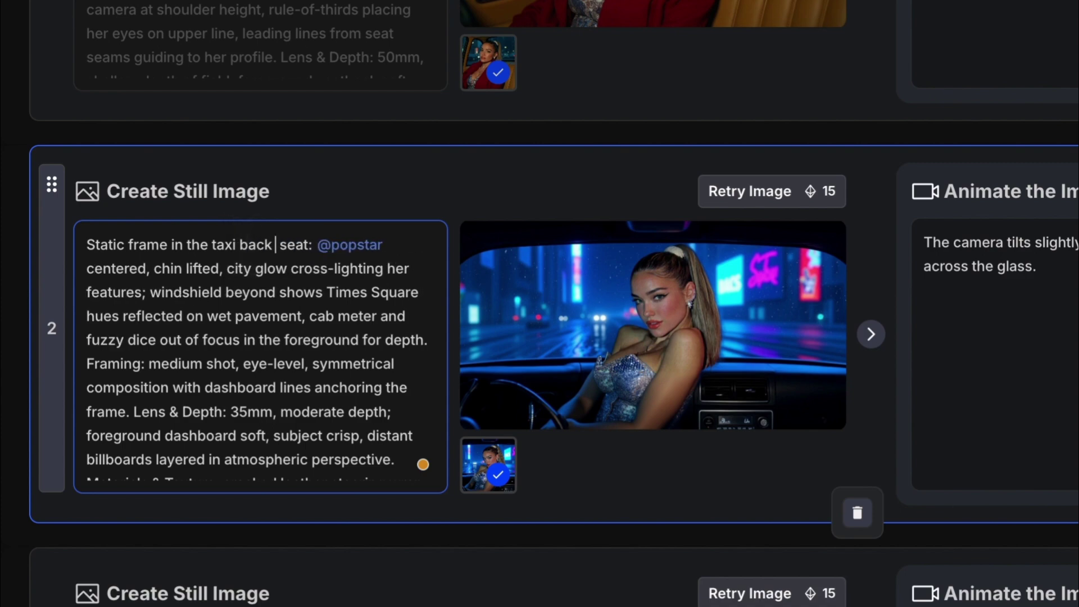
Regenerate scene 2's still image from the edited prompt.
scroll(293, 339, "down", 2)
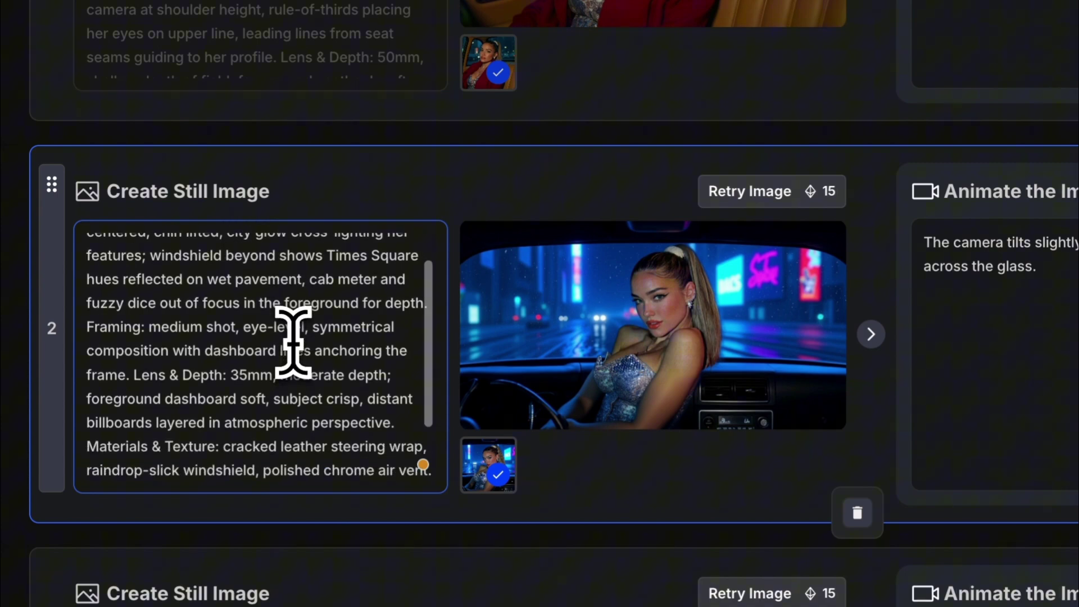
scroll(293, 340, "down", 1)
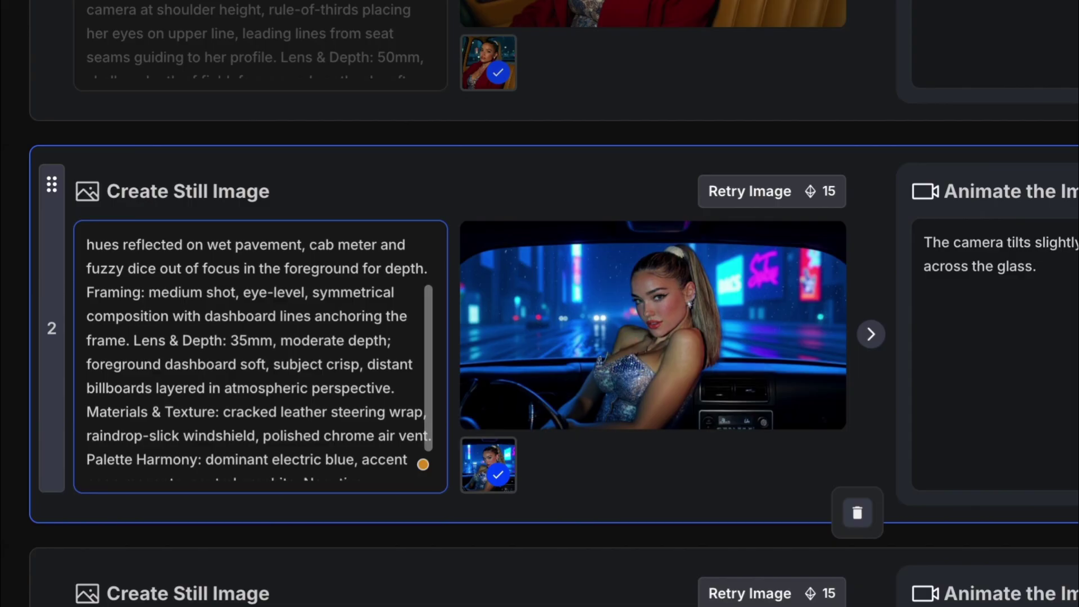
scroll(422, 464, "down", 2)
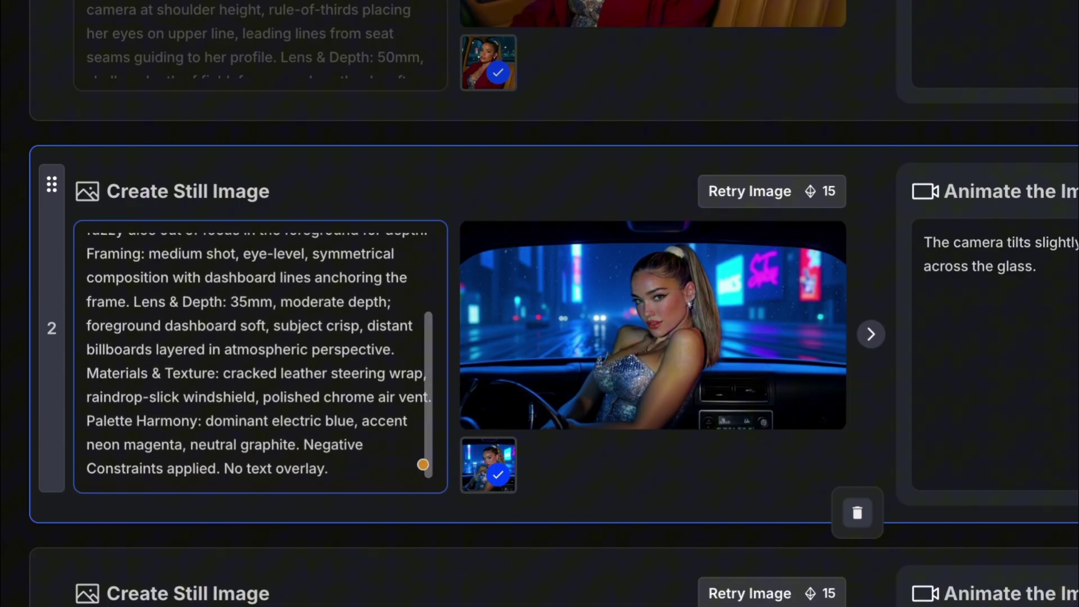
scroll(414, 462, "up", 5)
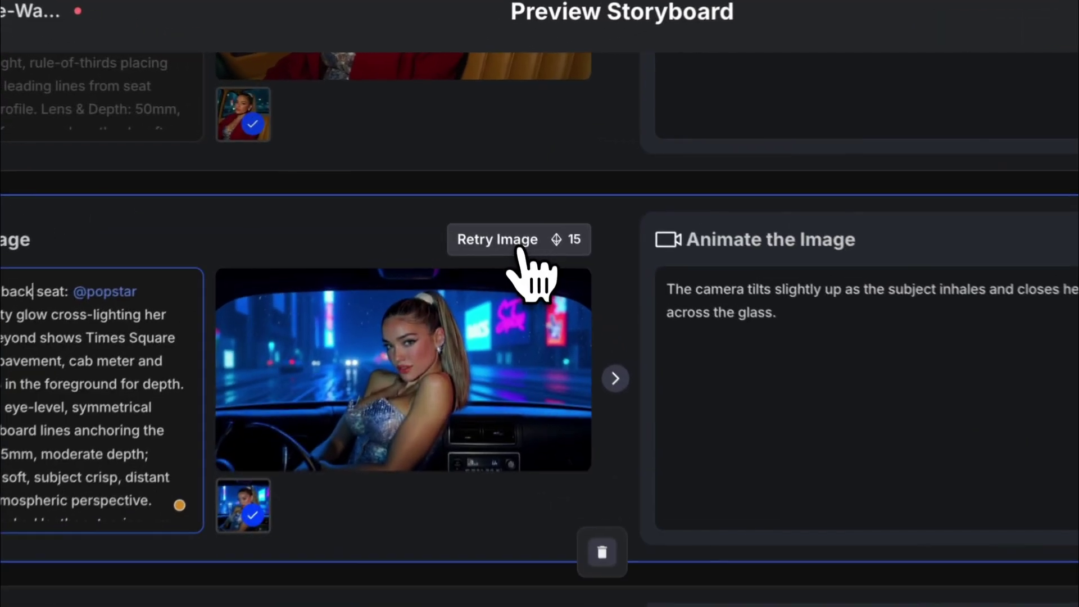
left_click(519, 249)
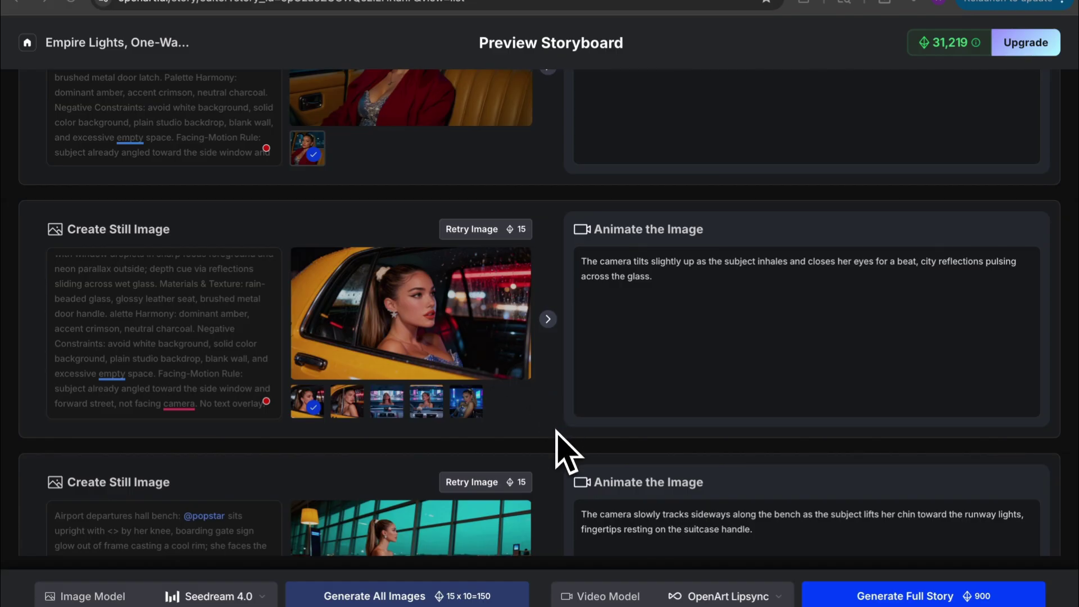
Clear card 4's airport conveyor-belt prompt and switch to the ChatGPT Seedream 4.0 Prompter.
scroll(562, 450, "down", 5)
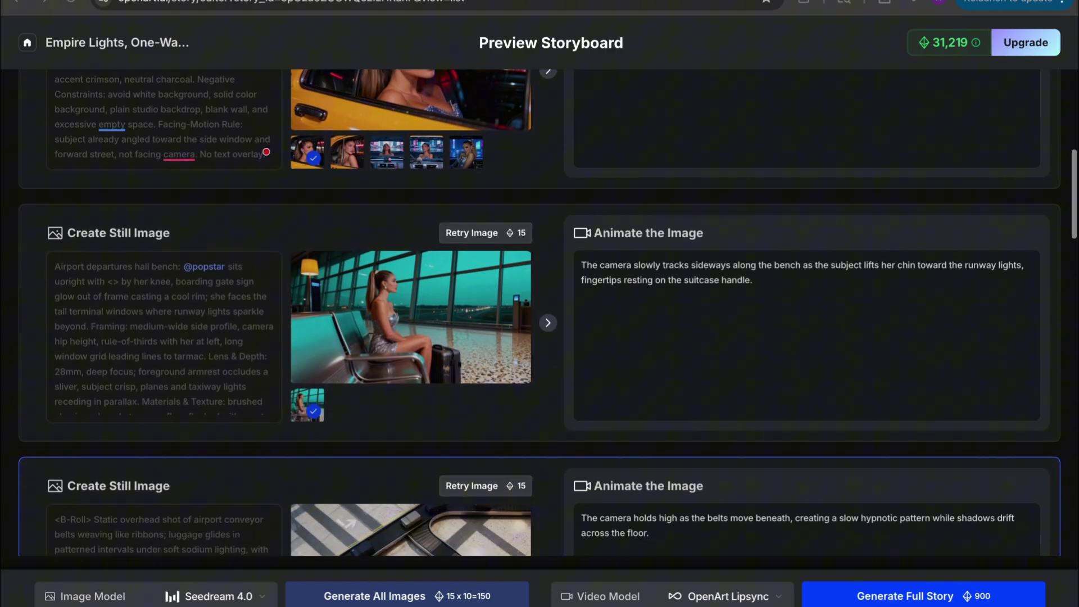
scroll(565, 450, "down", 4)
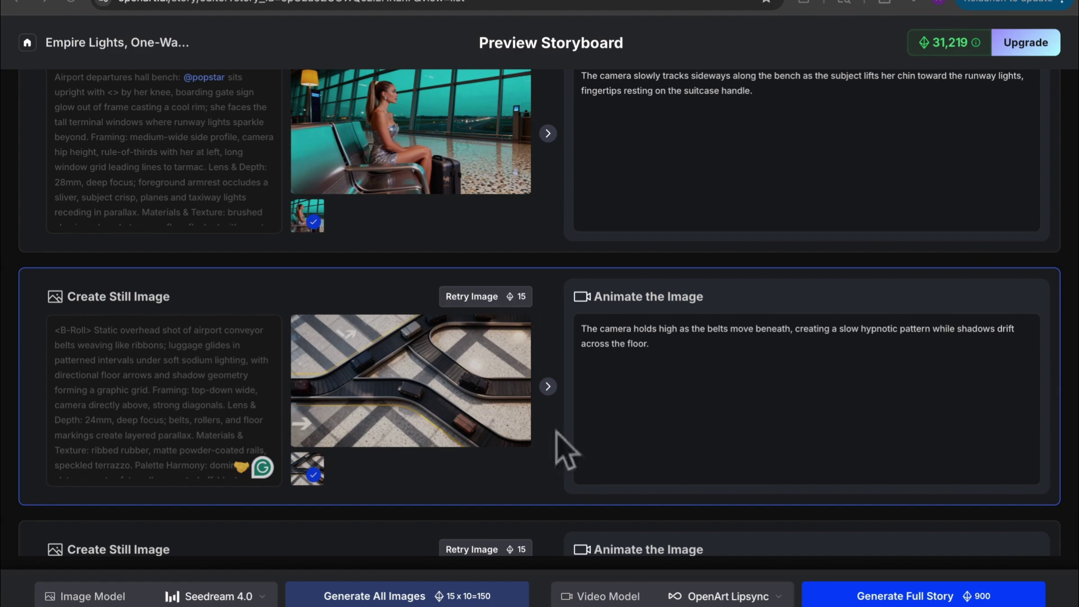
scroll(556, 432, "down", 1)
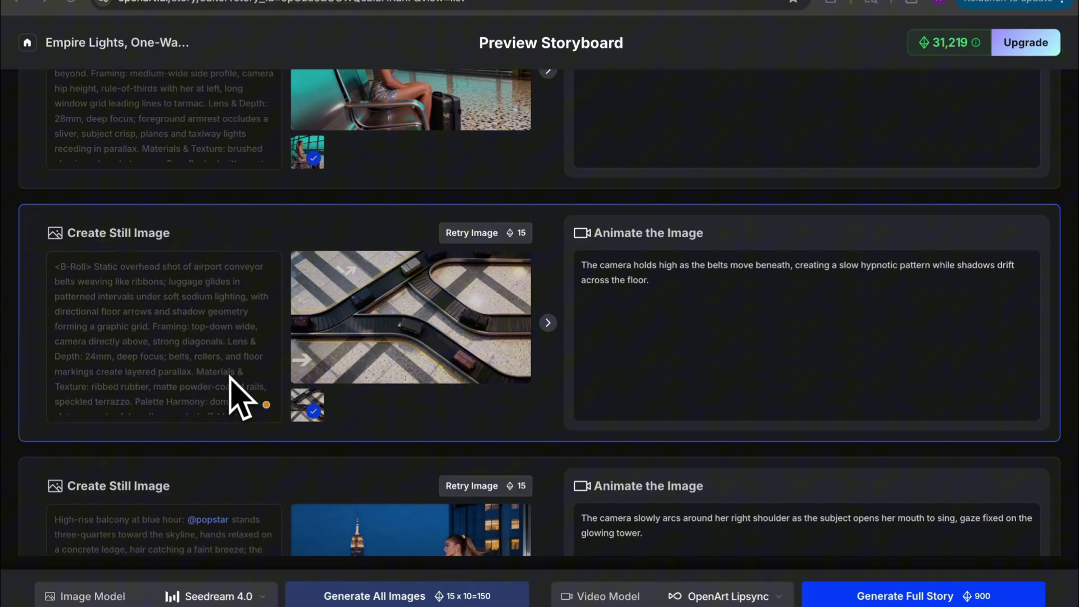
scroll(236, 371, "down", 3)
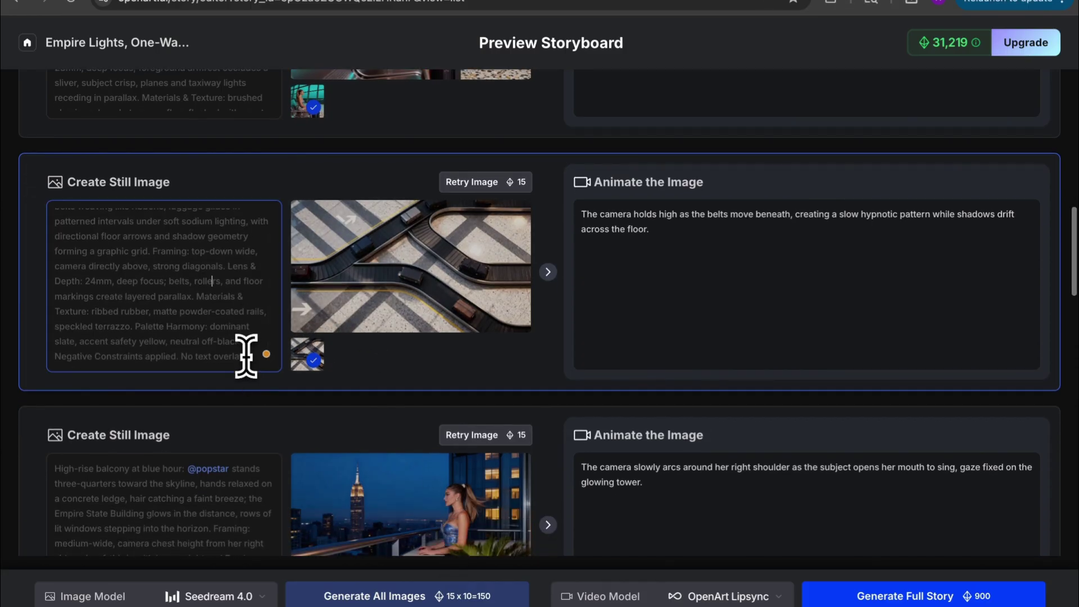
left_click_drag(248, 355, 53, 210)
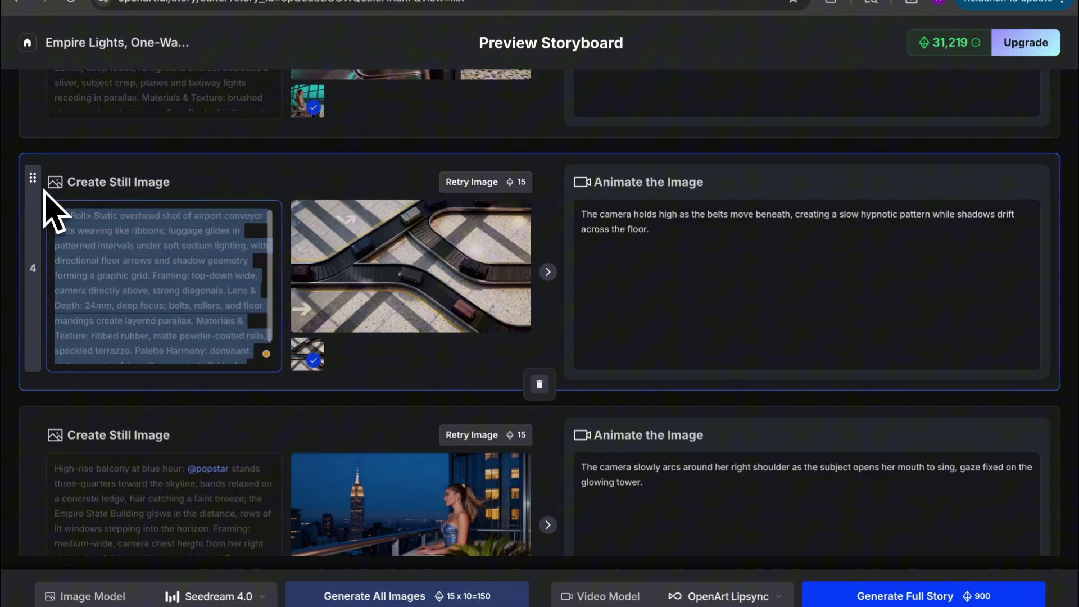
key("BackSpace")
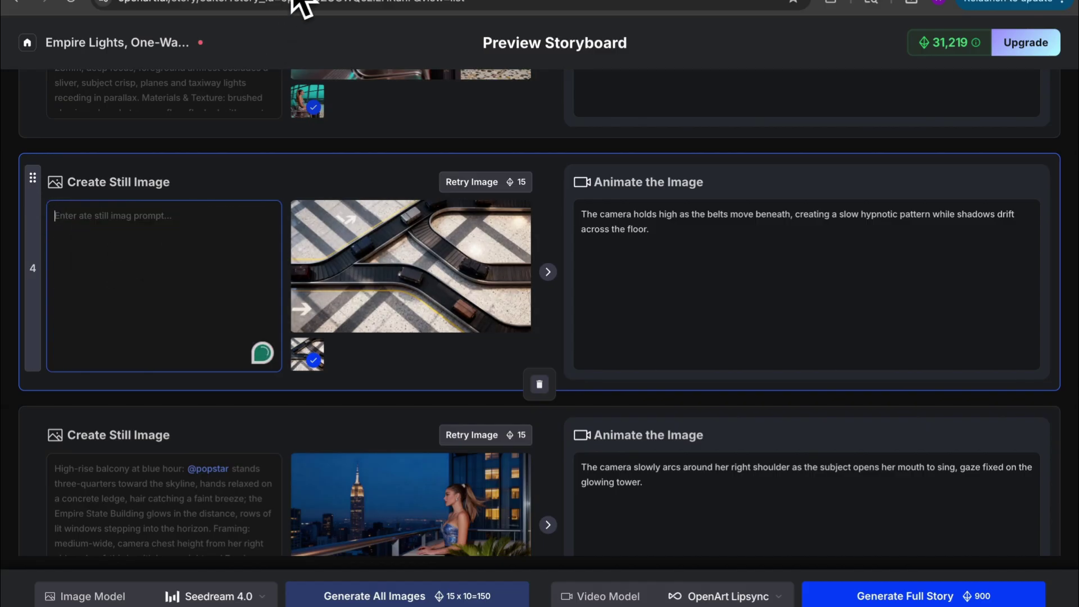
key("ctrl+Tab")
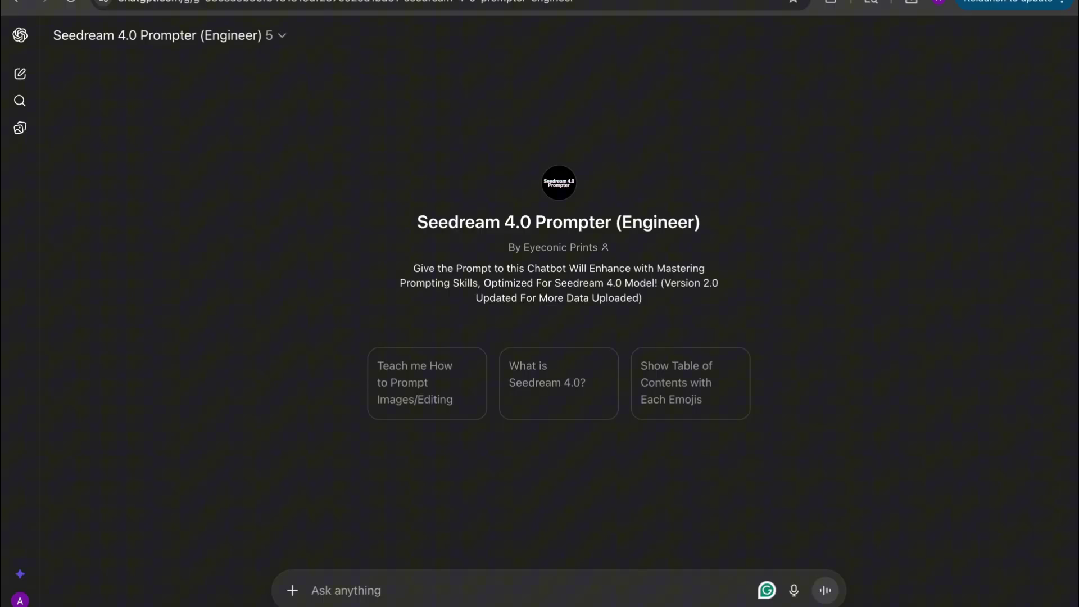
Ask ChatGPT for an NYC skyline at night prompt and copy the Cinematic Photorealism option.
type("Write a ")
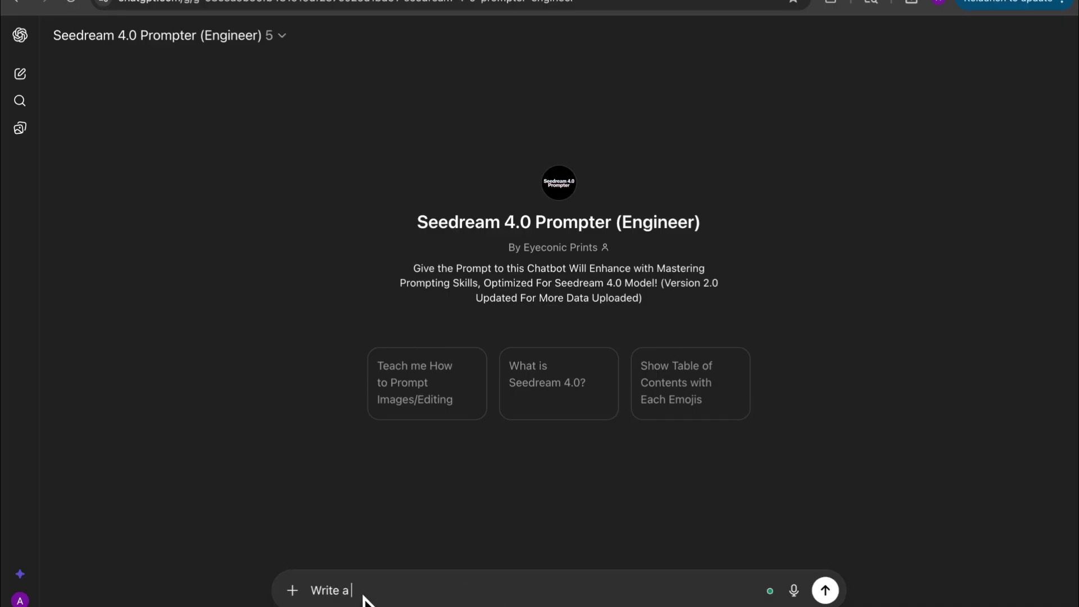
type("prompt of the NYC skyline at night")
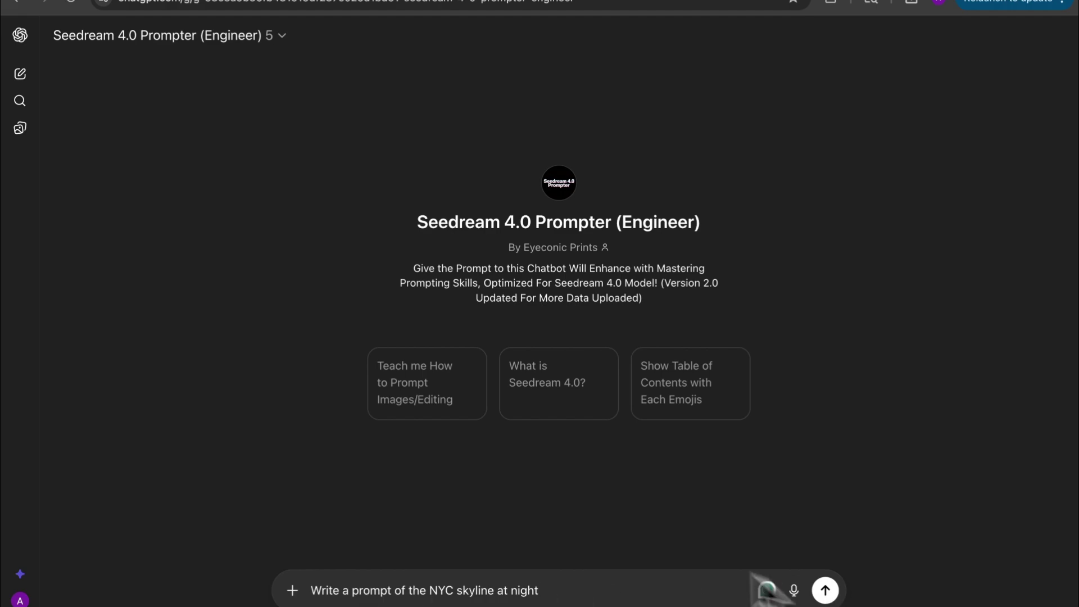
key("Return")
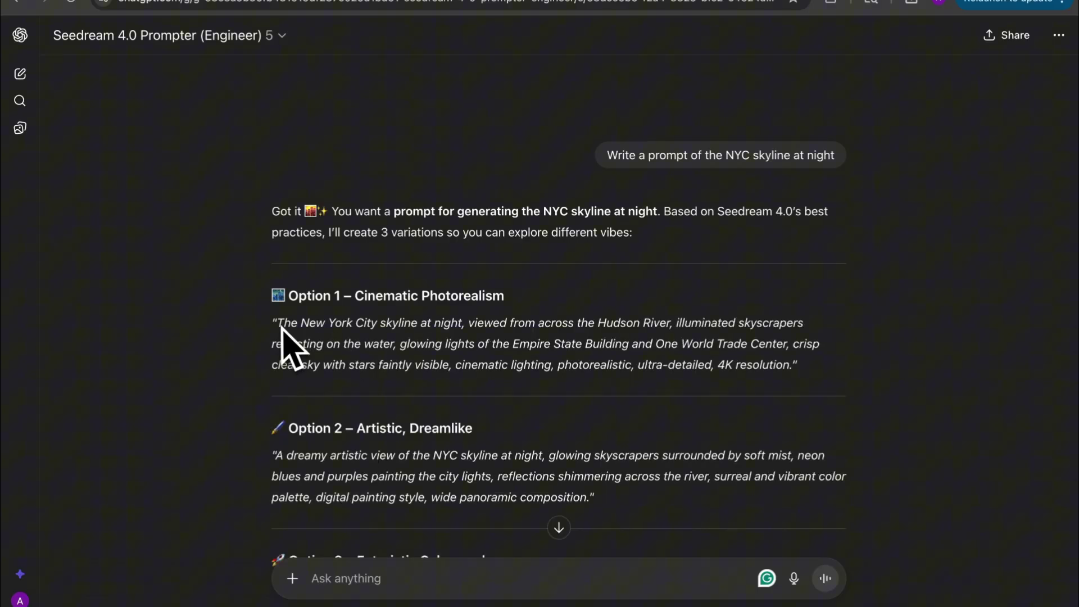
left_click_drag(276, 323, 790, 364)
key("ctrl+c")
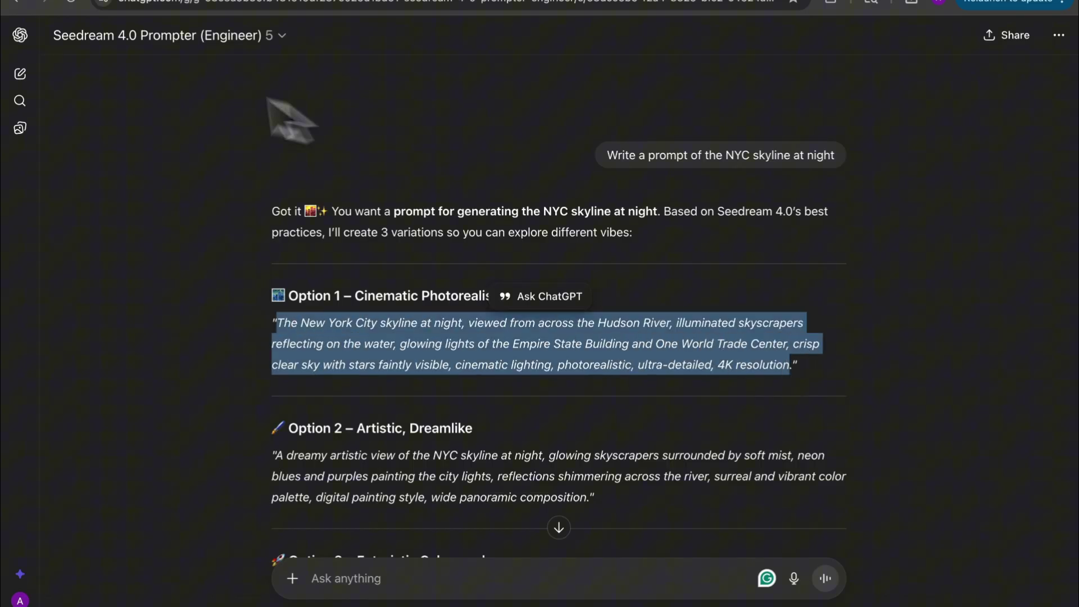
left_click(156, 2)
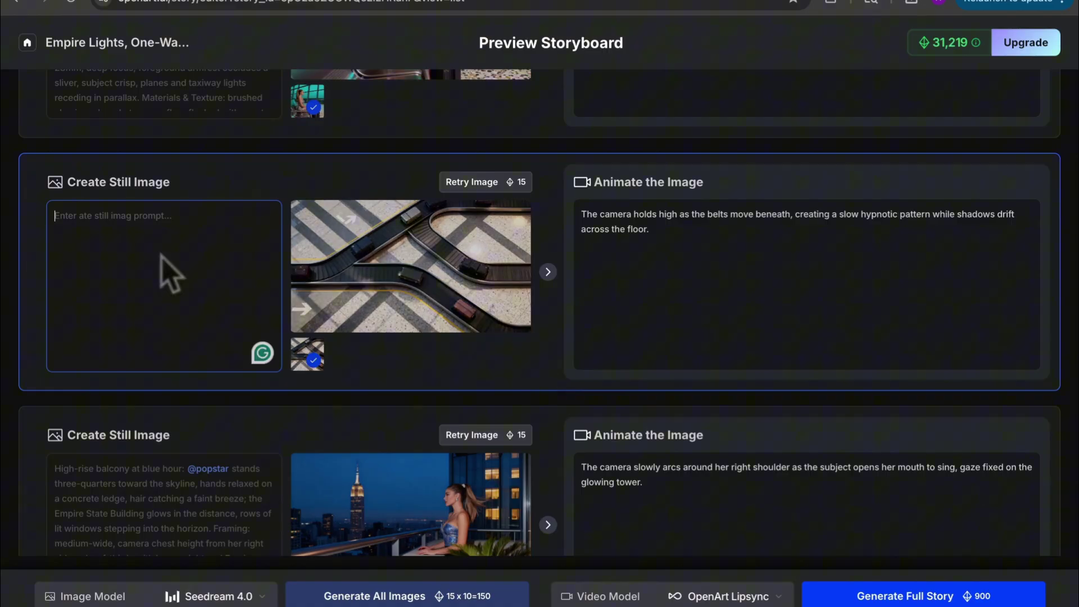
Paste the NYC skyline prompt into card 4, regenerate its still, and erase the conveyor-belt animation text.
key("ctrl+v")
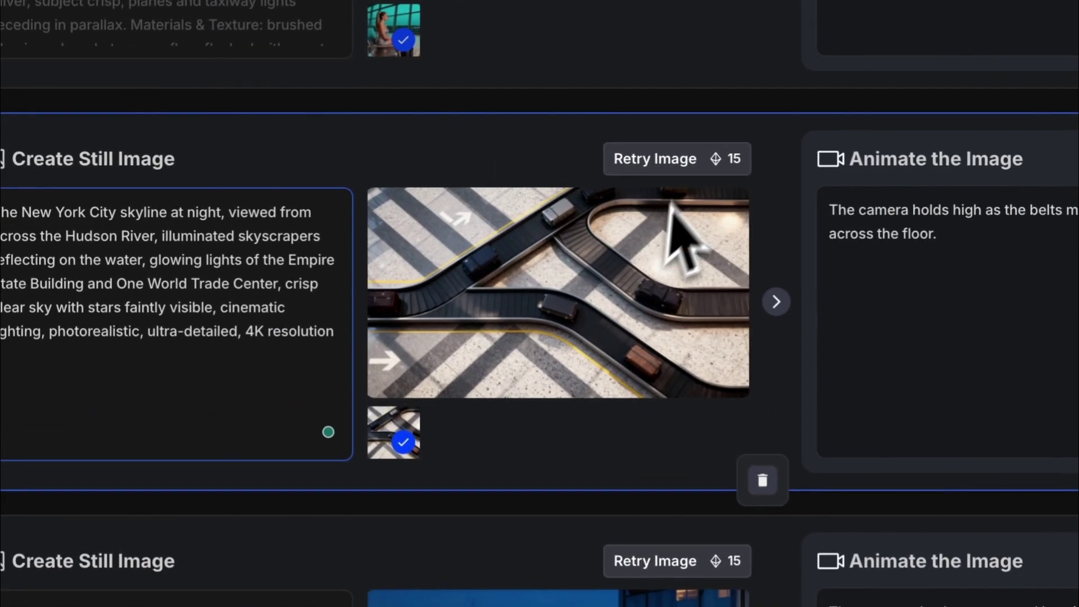
left_click(695, 169)
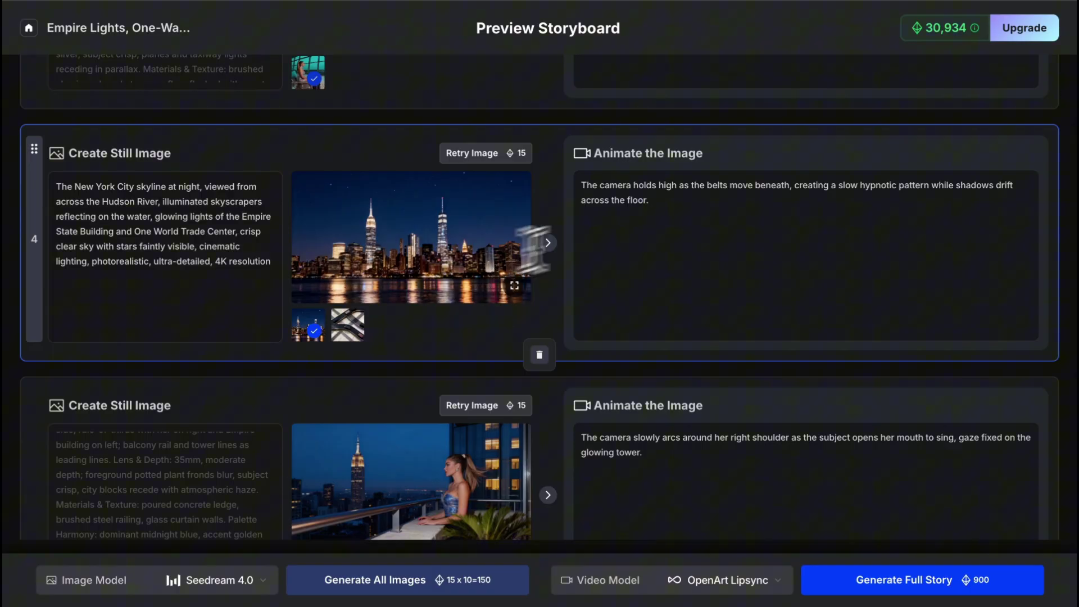
left_click(683, 206)
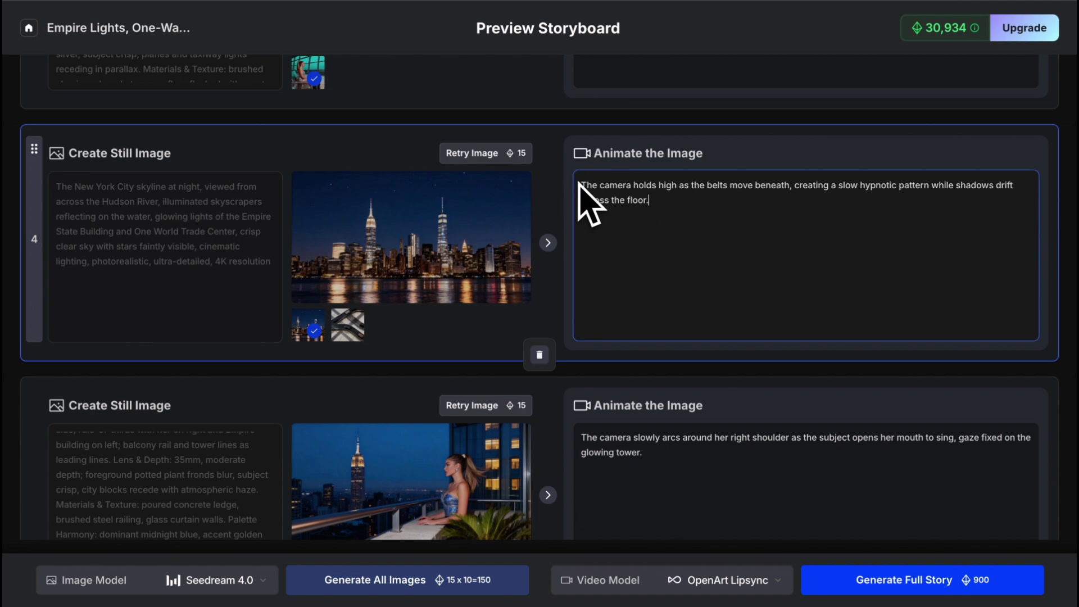
key("ctrl+a")
key("BackSpace")
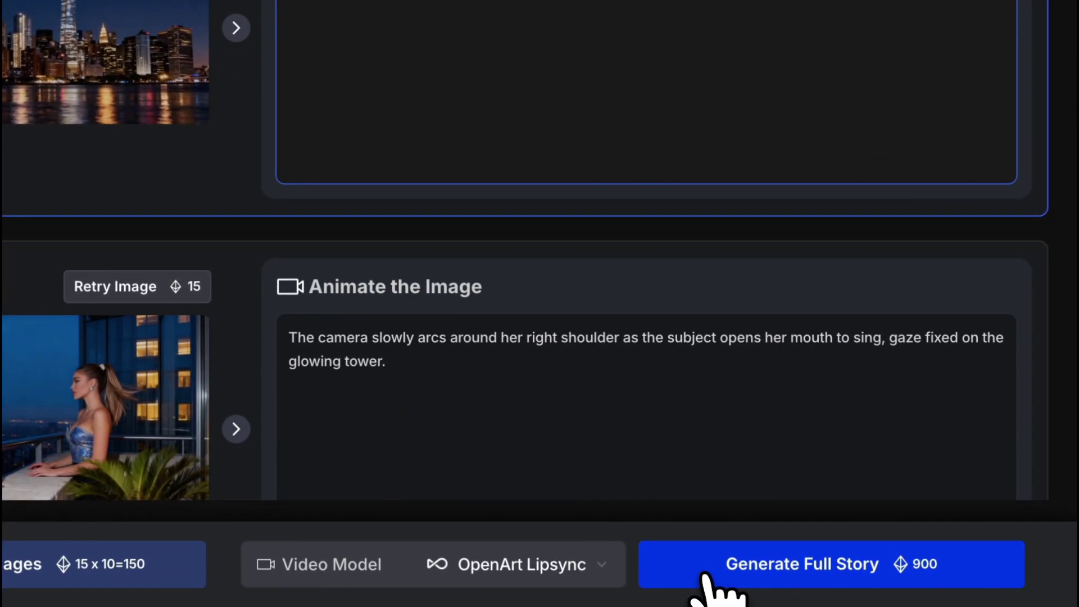
Generate the full 0:45 'Empire Lights, One-Way Heart' video with lyric captions.
left_click(709, 582)
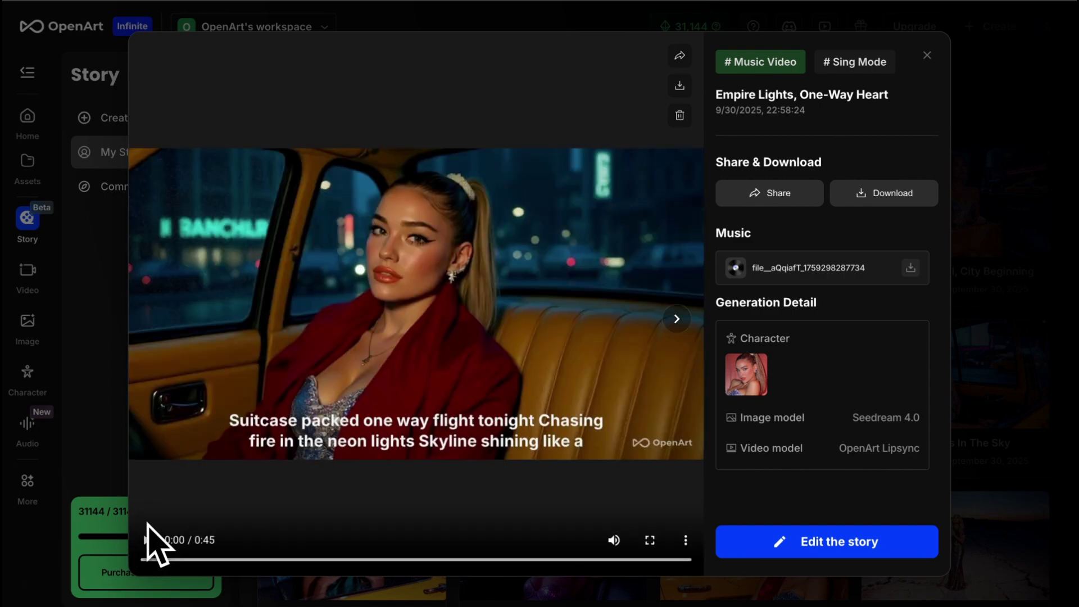
Pause playback, reopen the story editor, and regenerate scene 4's skyline video clip.
left_click(147, 541)
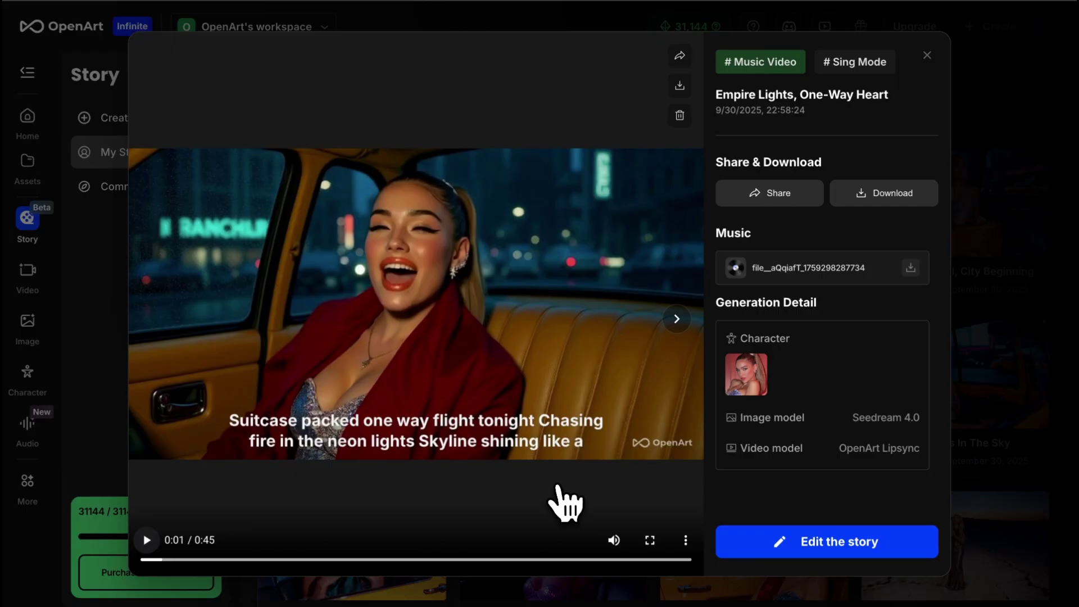
left_click(822, 555)
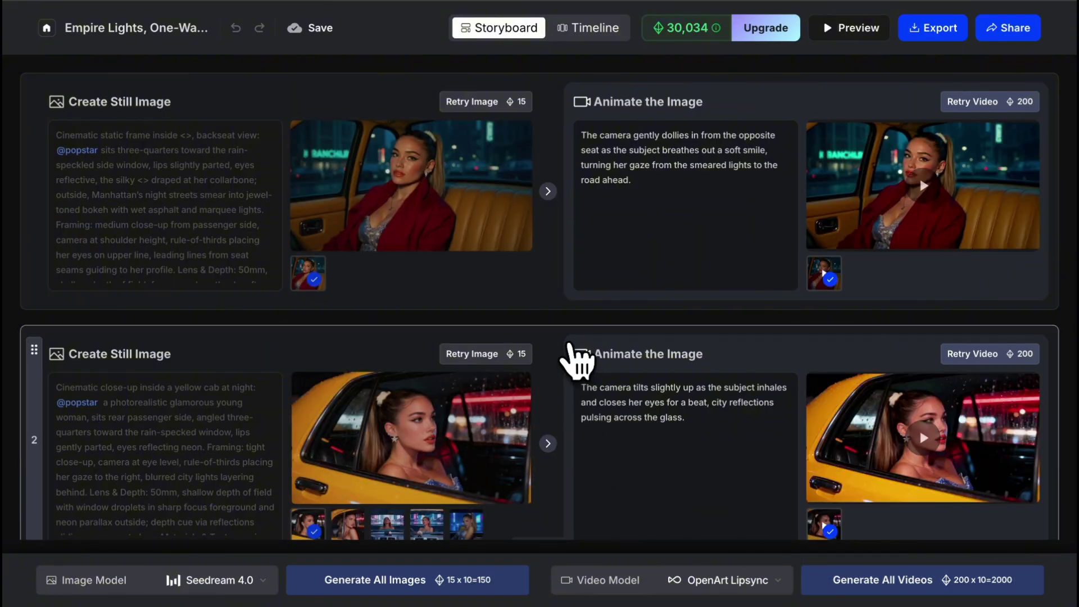
scroll(576, 360, "down", 5)
scroll(576, 362, "down", 5)
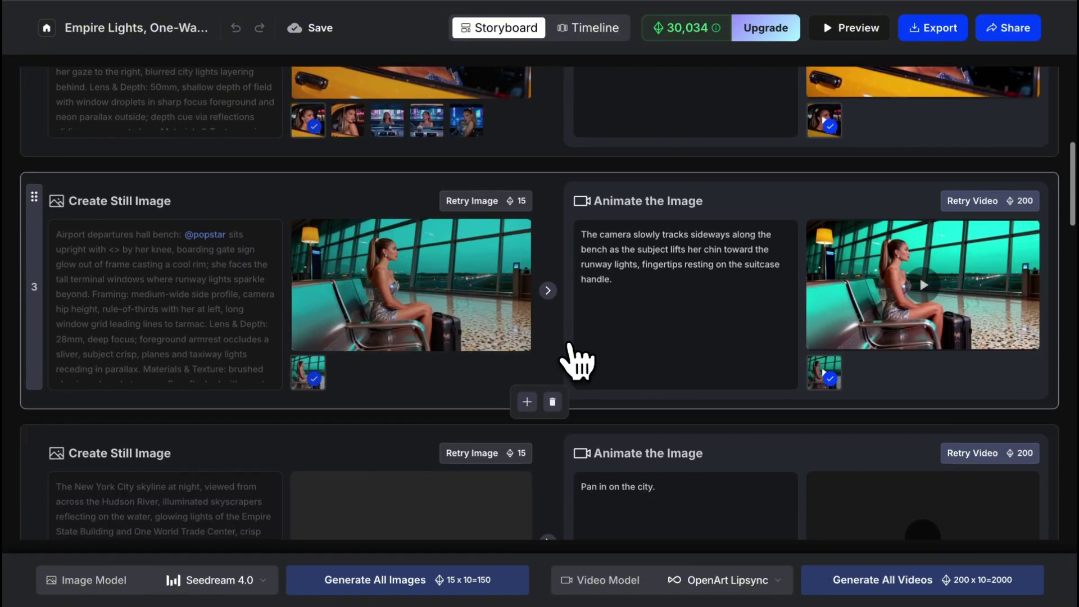
scroll(576, 361, "up", 1)
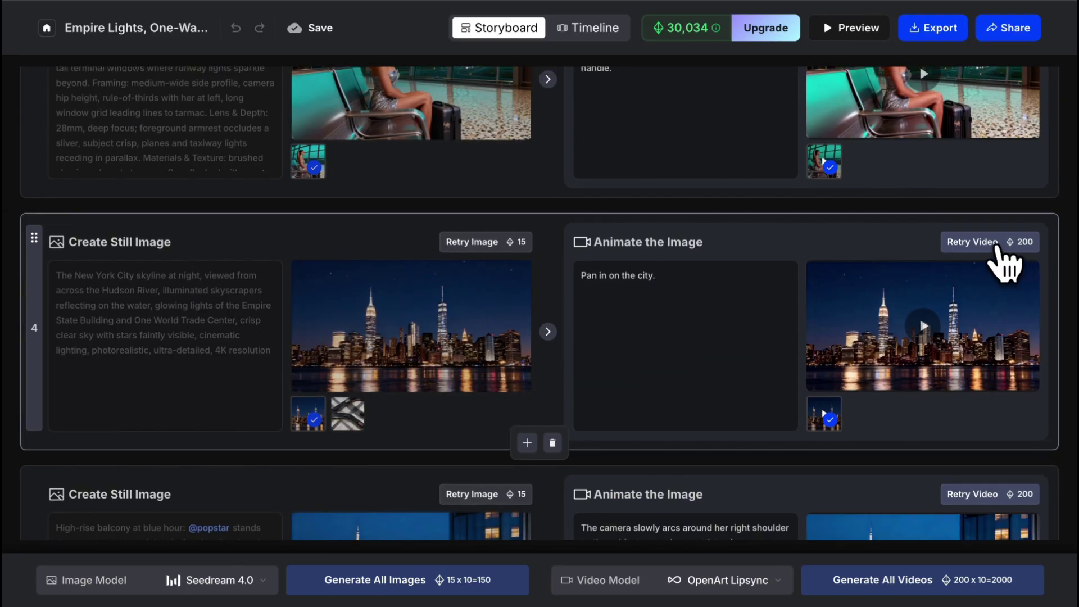
left_click(996, 248)
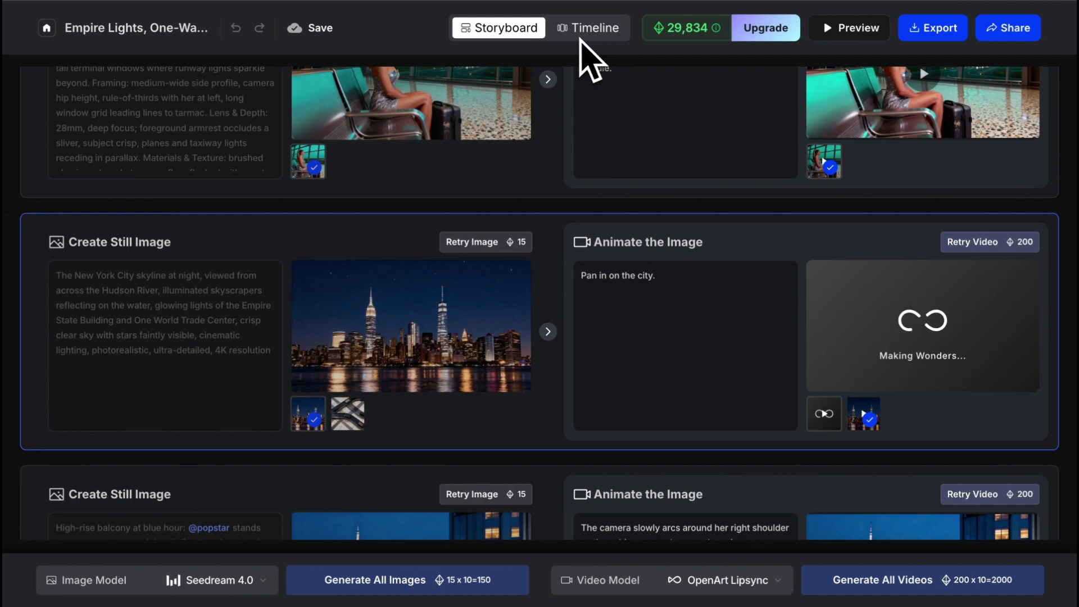
Switch to the Timeline view and open the purple music track's Audio Editor settings.
left_click(585, 29)
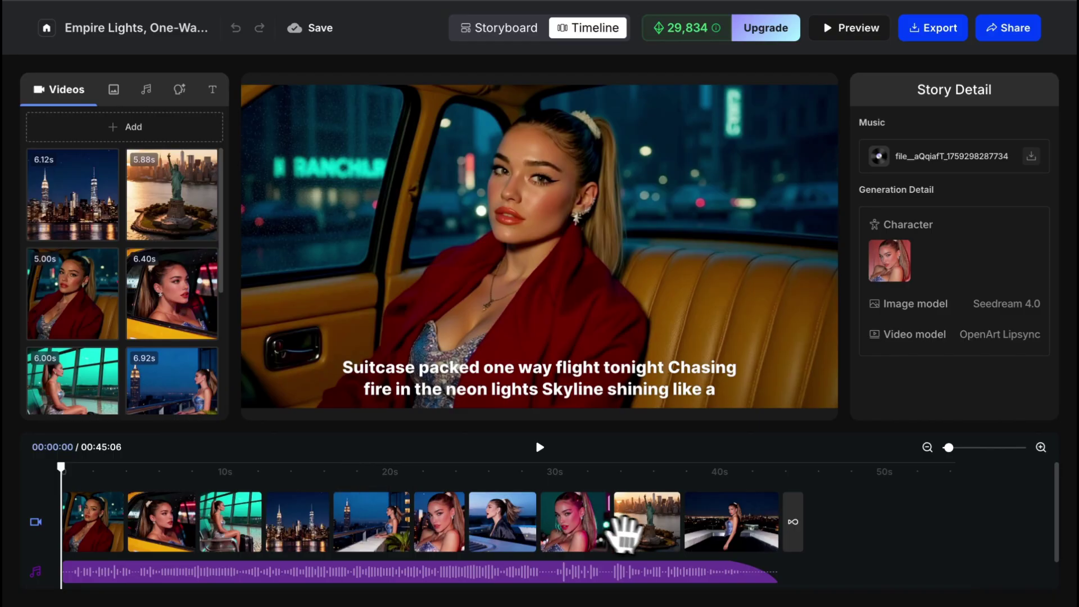
left_click(615, 571)
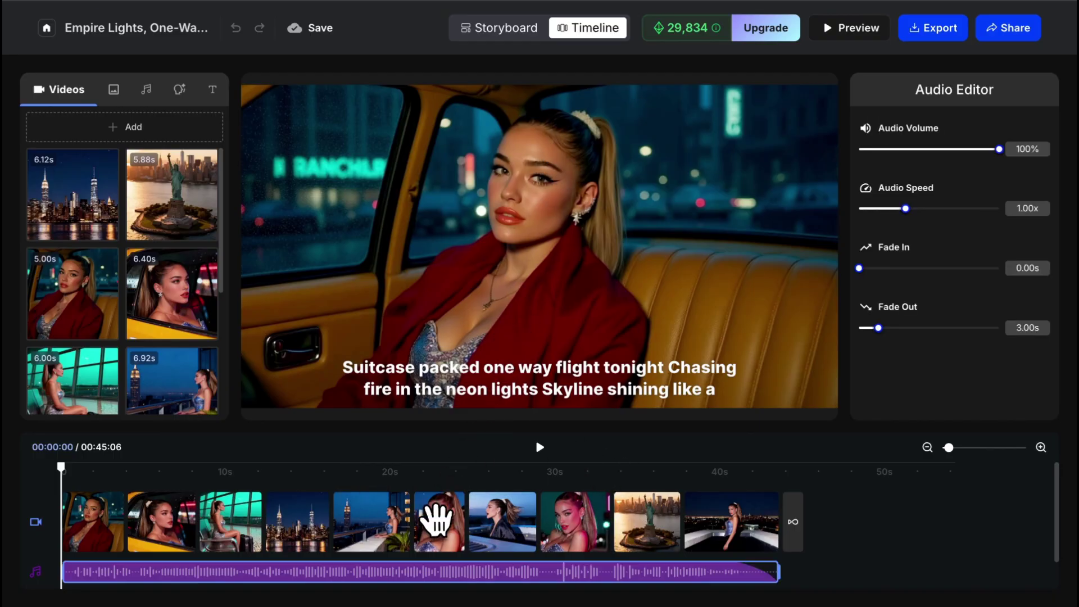